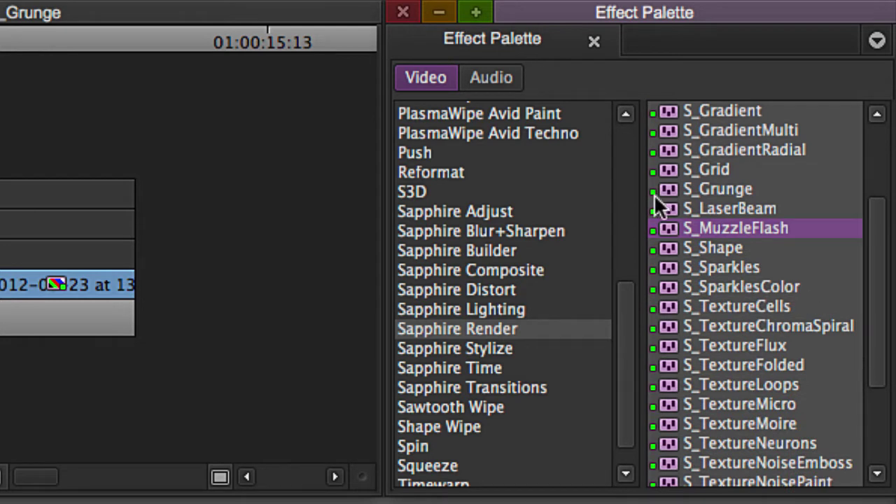
left_click(669, 251)
left_click(663, 271)
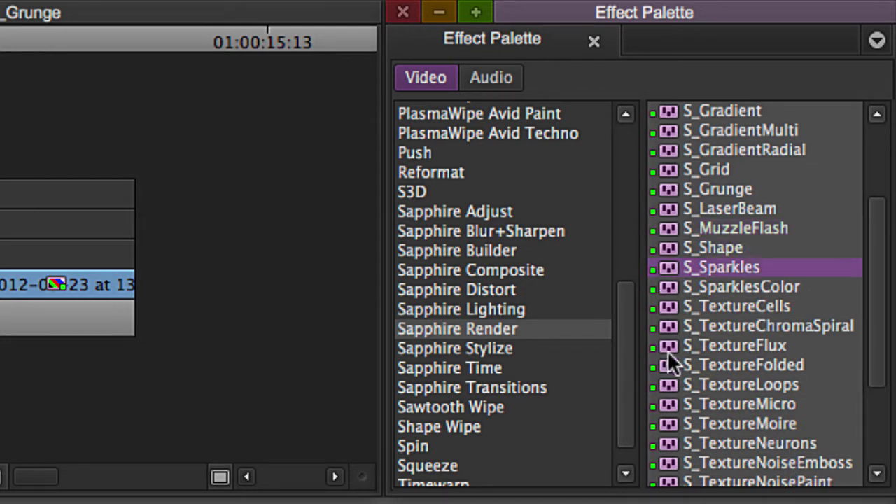
left_click(666, 366)
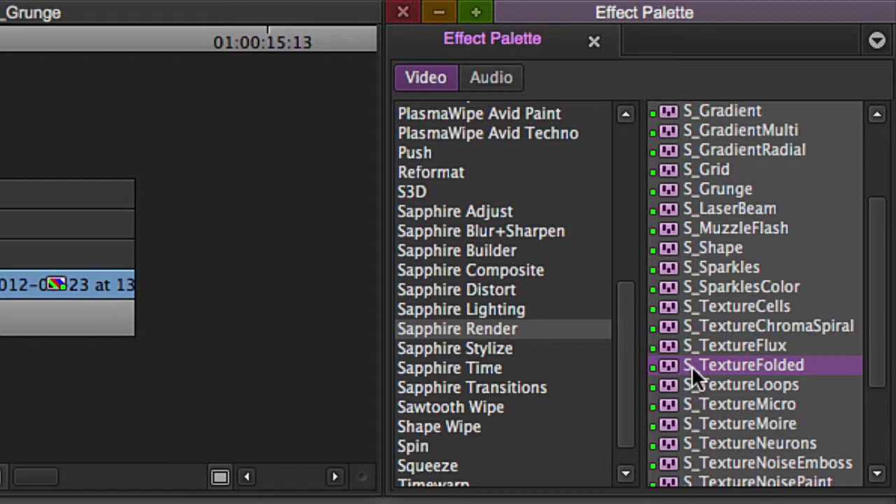
left_click(714, 189)
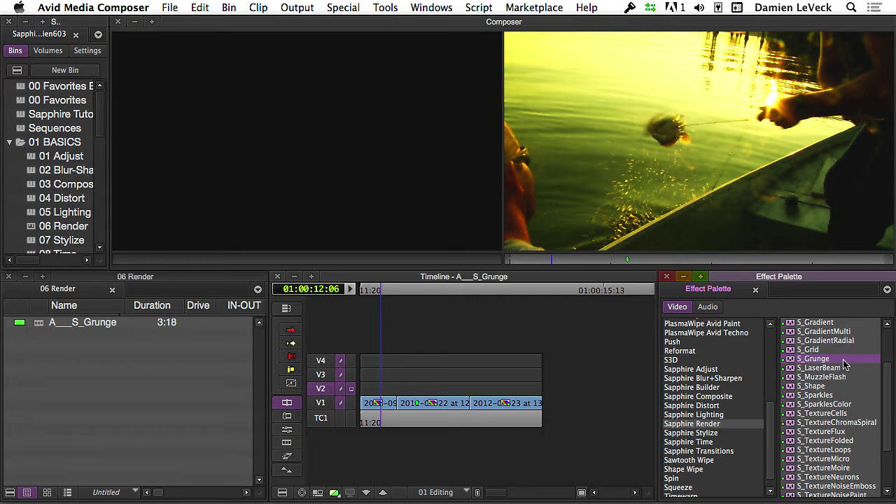
left_click(727, 398)
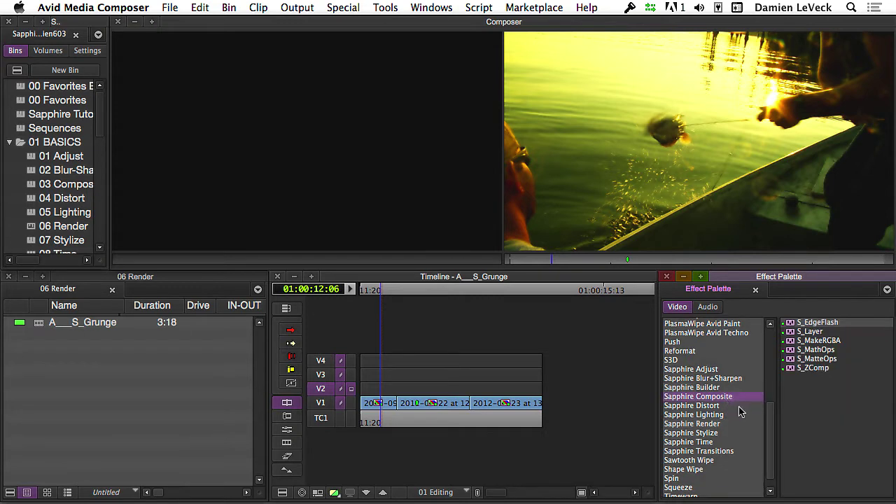
Apply S_Grunge from the Sapphire Render category to the filler on track V2 and open its settings in the Effect Editor.
left_click(707, 424)
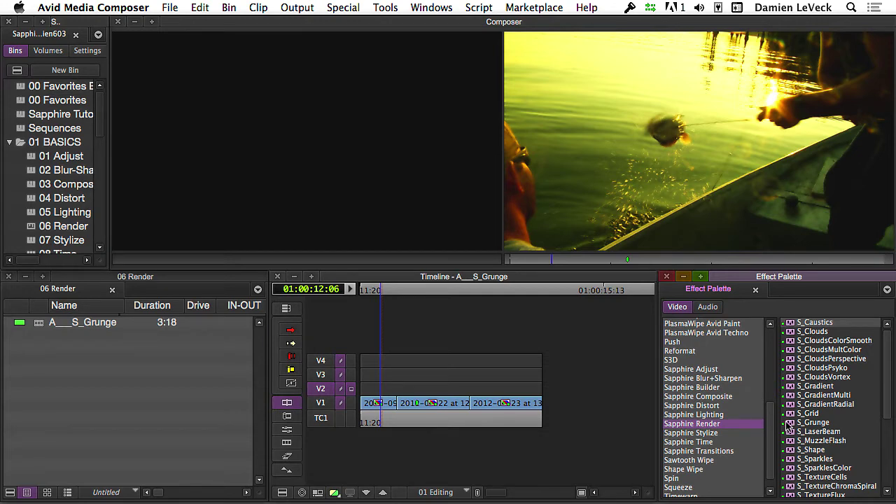
left_click_drag(789, 425, 378, 404)
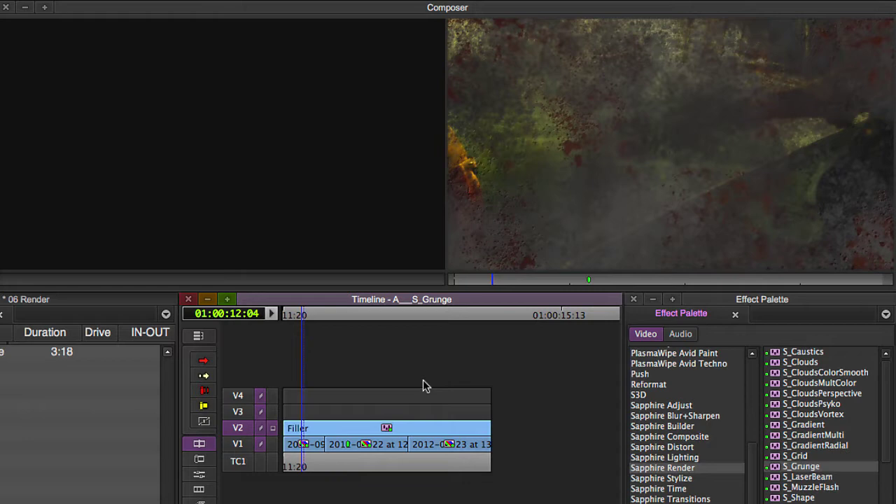
key("shift+F10")
left_click(310, 443)
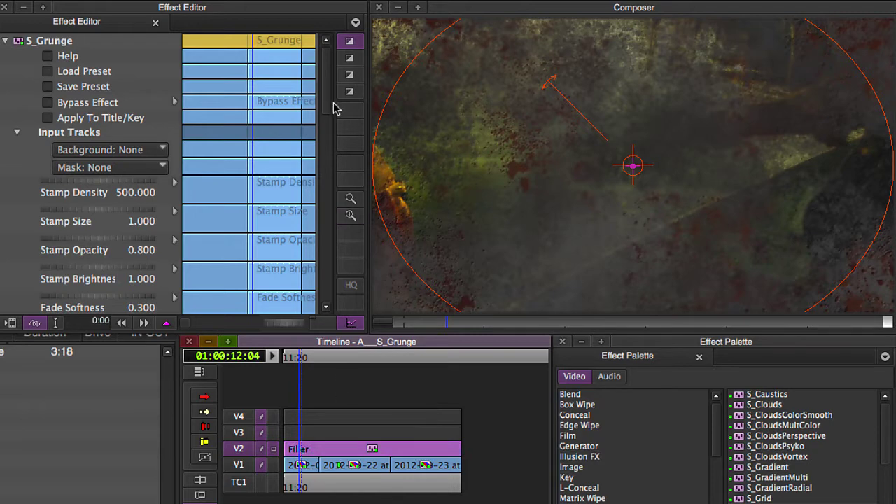
Set the S_Grunge effect's Combine option to Grunge Only.
left_click(592, 135)
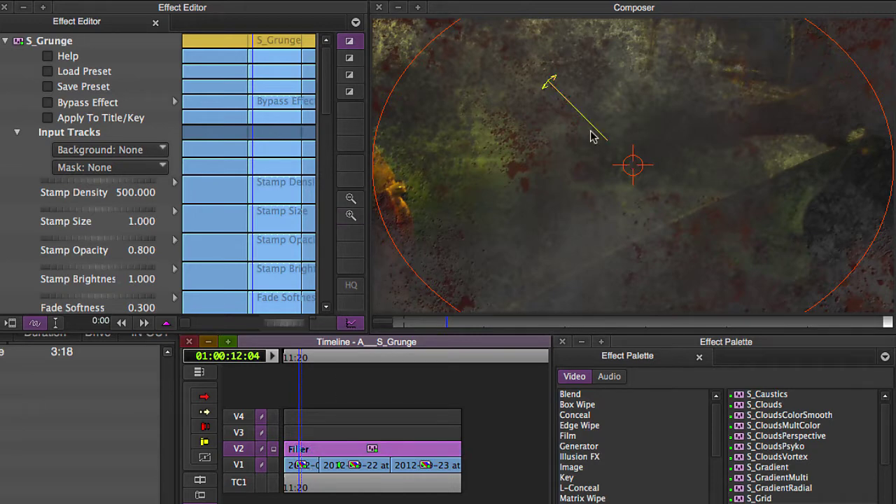
left_click_drag(326, 98, 307, 305)
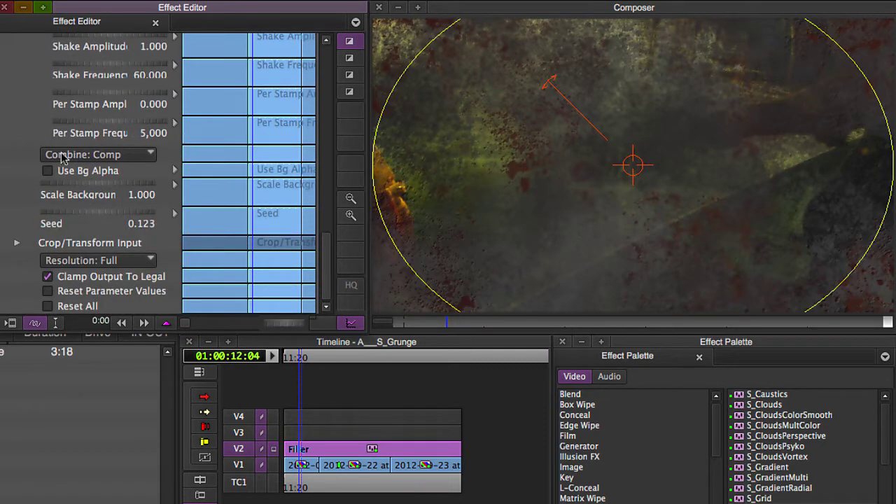
left_click(126, 157)
left_click(151, 178)
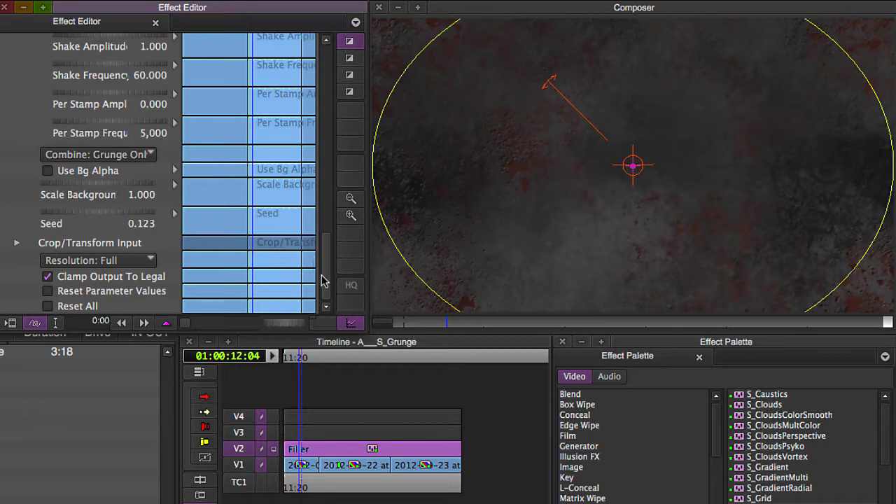
Set the Stamp2 texture of the grunge effect to None.
left_click_drag(324, 280, 344, 201)
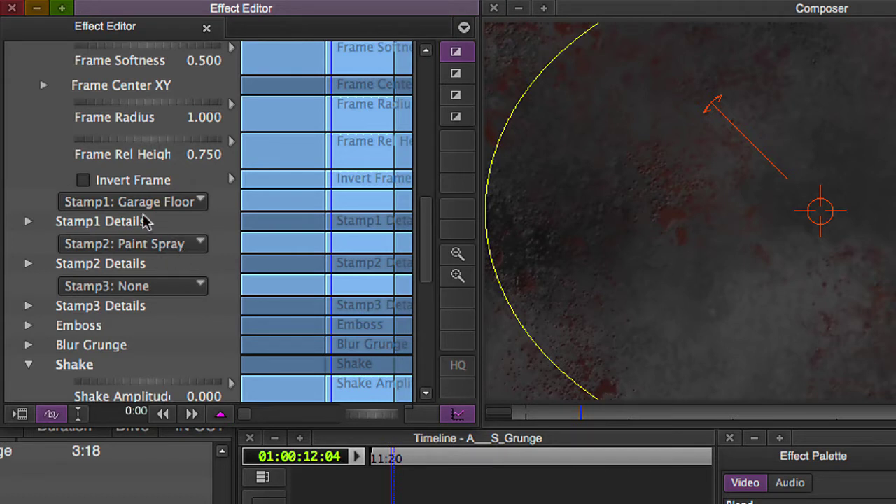
left_click(84, 246)
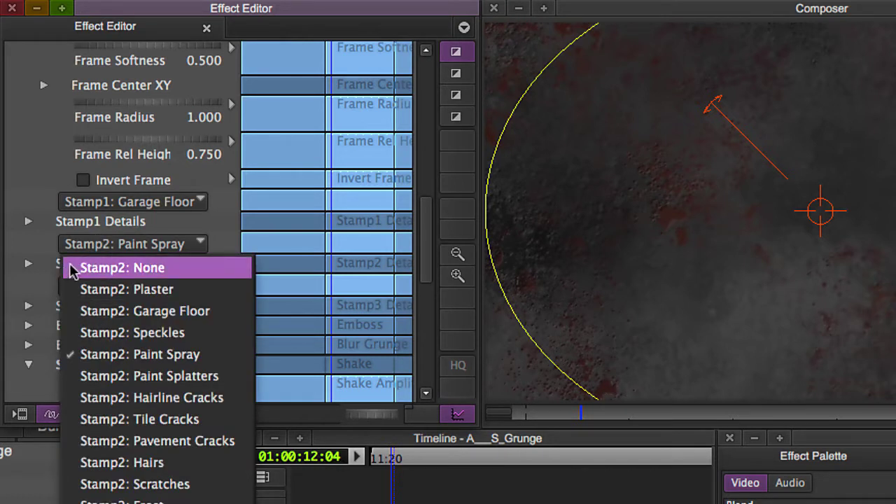
left_click(73, 269)
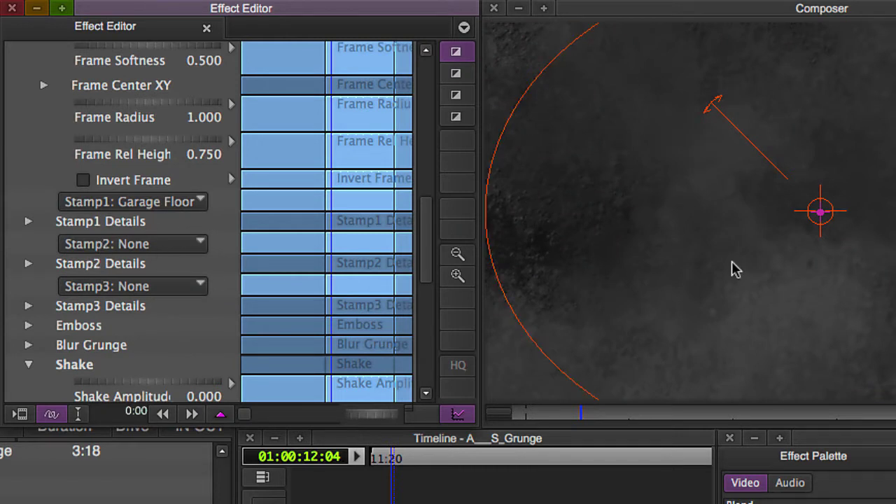
left_click(297, 317)
Try Tile Cracks and Scratches as the Stamp1 texture.
left_click(132, 203)
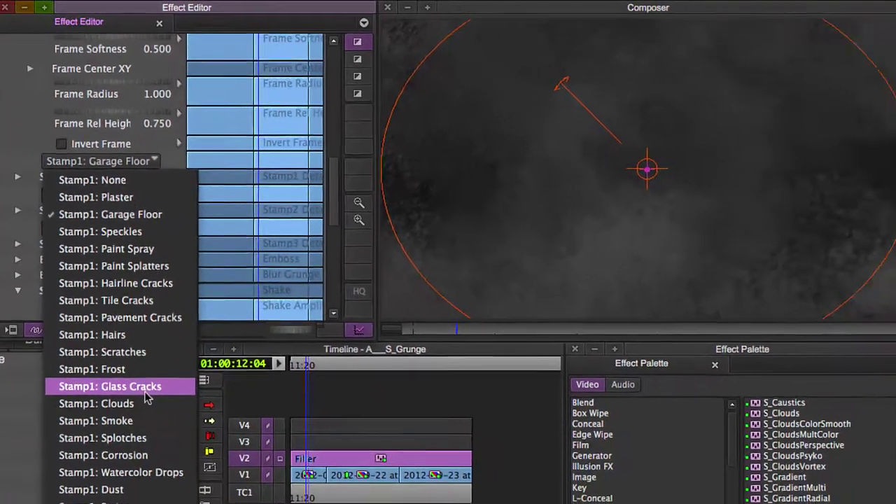
left_click(151, 294)
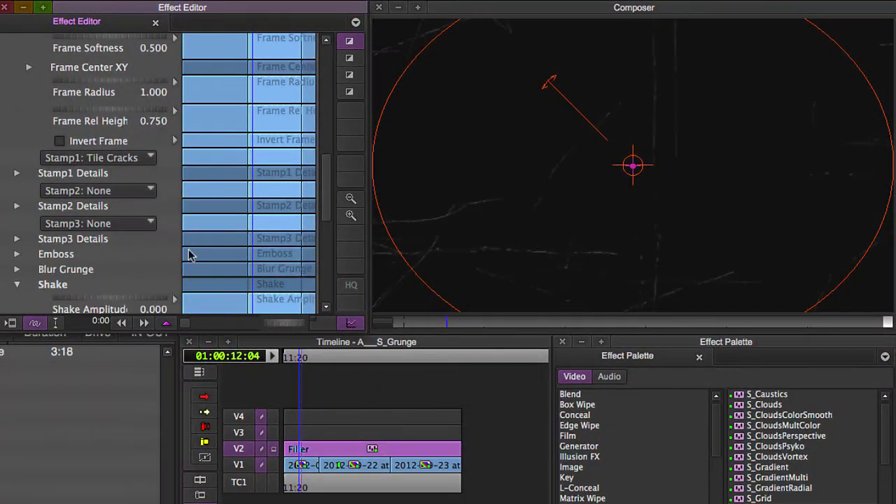
left_click(135, 161)
left_click(125, 347)
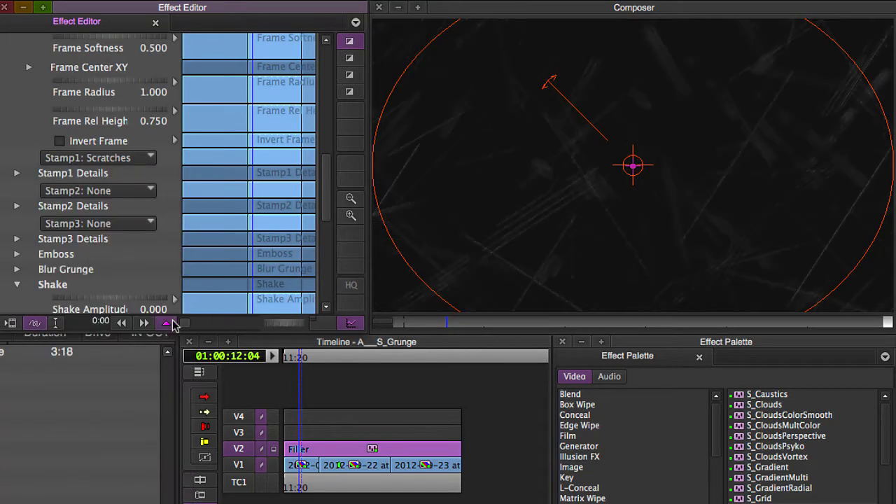
Set Stamp1 to Corrosion and raise its relative brightness to about 2.431 in the Stamp1 details.
left_click(134, 160)
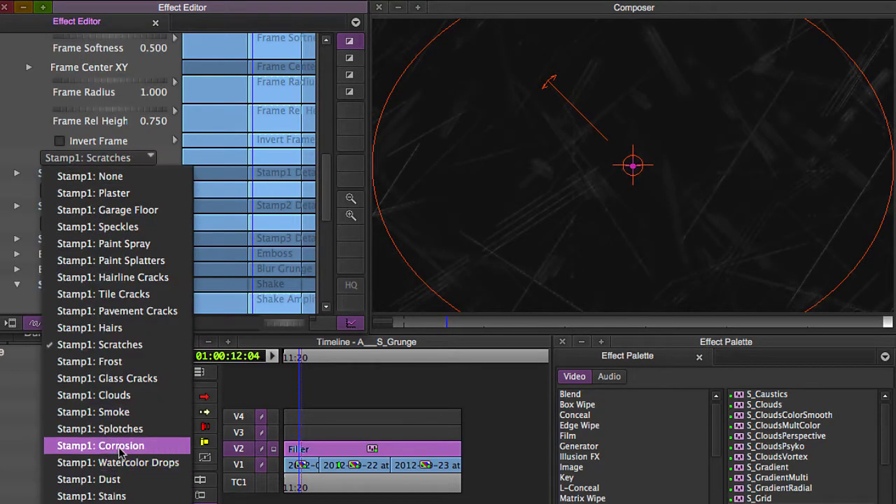
left_click(116, 445)
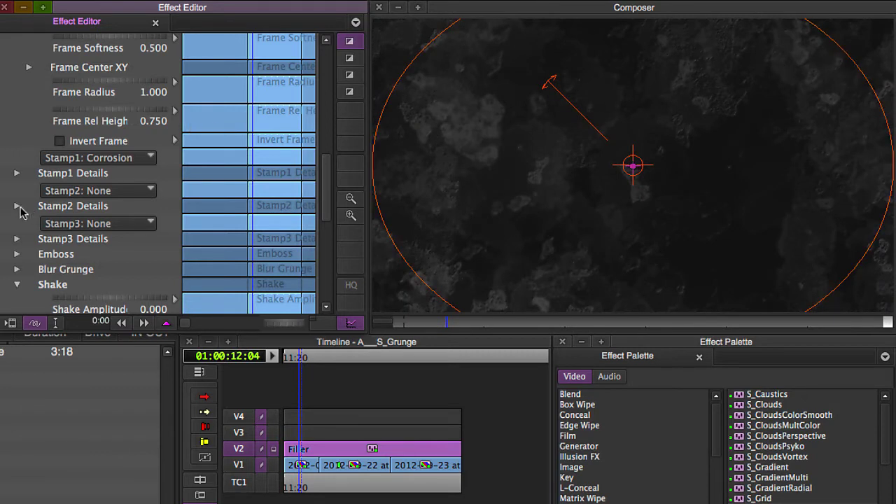
left_click(17, 174)
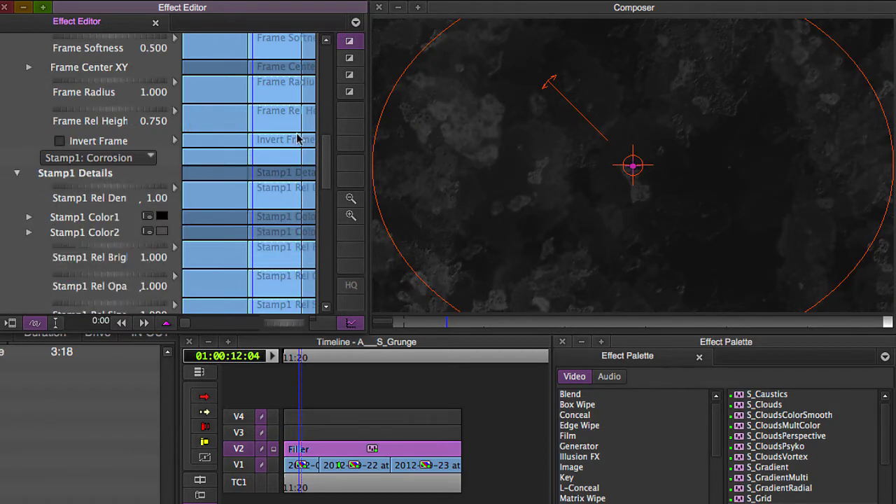
left_click_drag(326, 164, 322, 186)
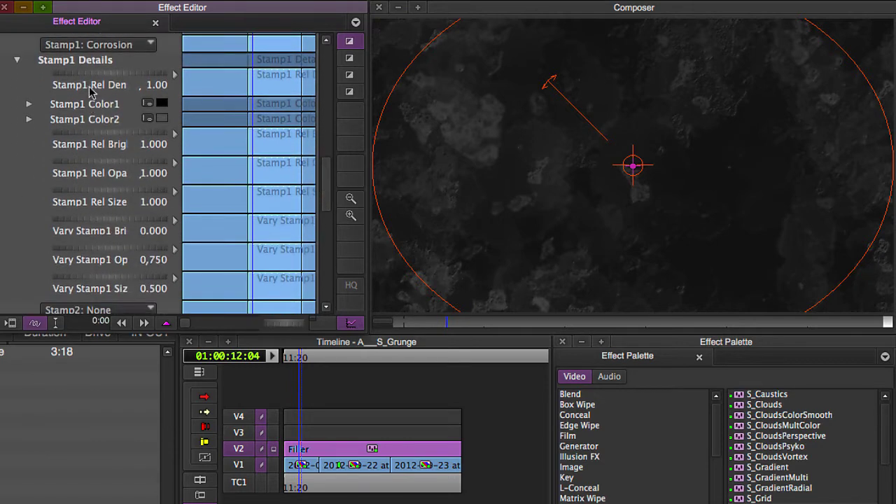
left_click_drag(81, 134, 432, 151)
Make Stamp1 Color2 dark red with Red at about 155.5 and both Green and Blue at 0.
left_click(29, 121)
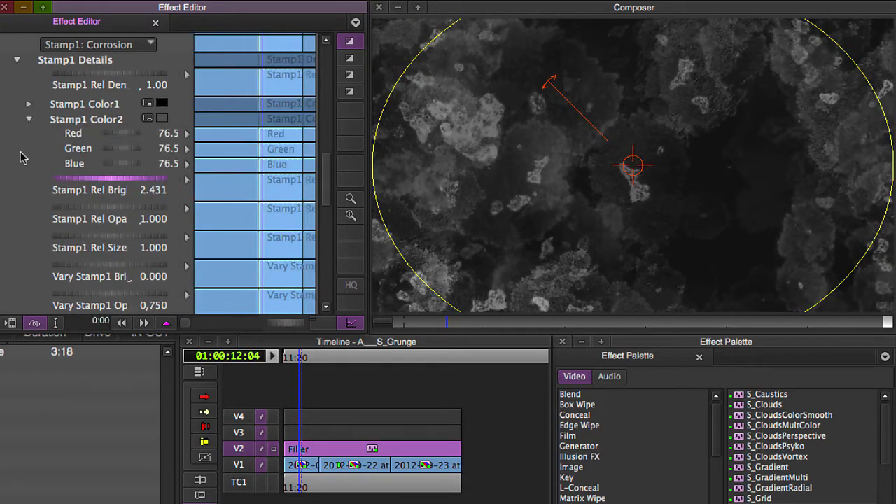
left_click_drag(122, 135, 47, 170)
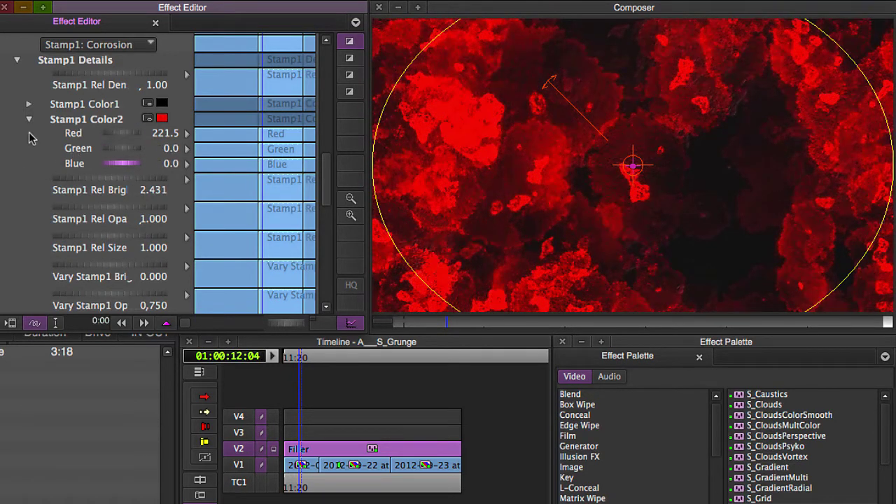
left_click_drag(118, 136, 69, 142)
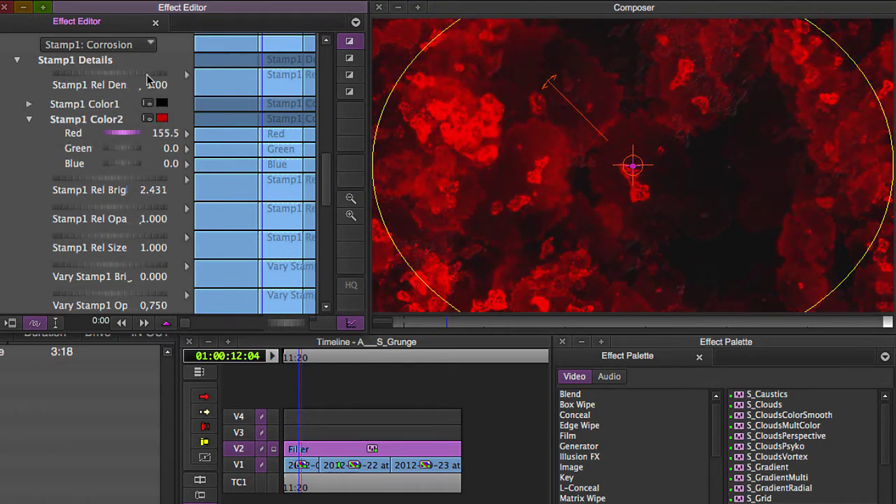
Lower Stamp1's relative density to about 0.21 and its relative brightness to about 2.269.
left_click_drag(152, 82, 126, 83)
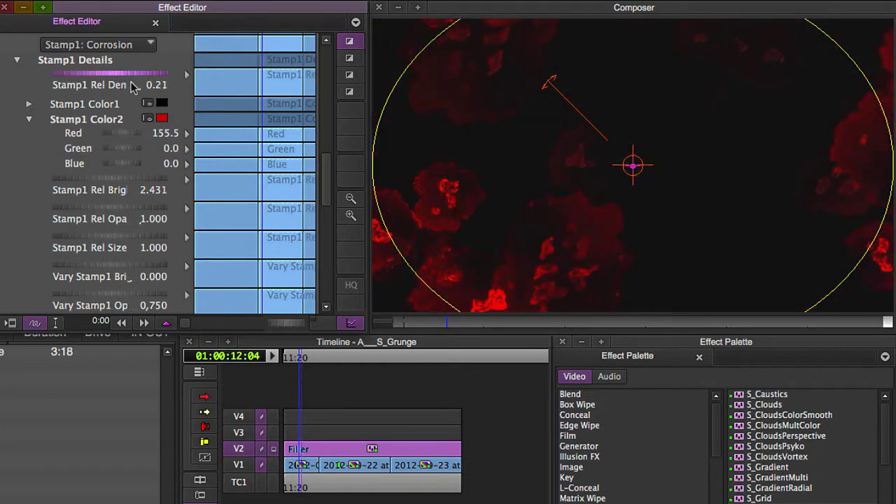
left_click_drag(147, 182, 110, 180)
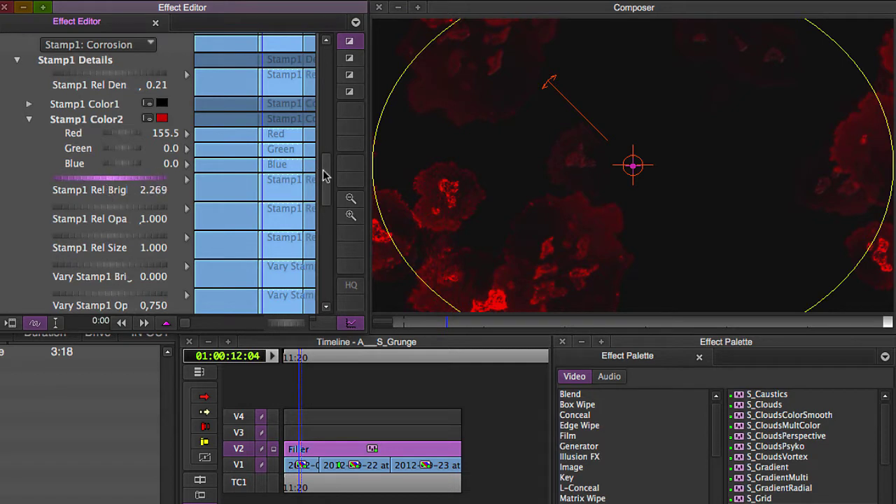
Raise Stamp1's relative opacity to about 1.111 and its variation to about 1.743 brightness, 1.731 opacity and 2.030 size.
left_click_drag(325, 172, 323, 204)
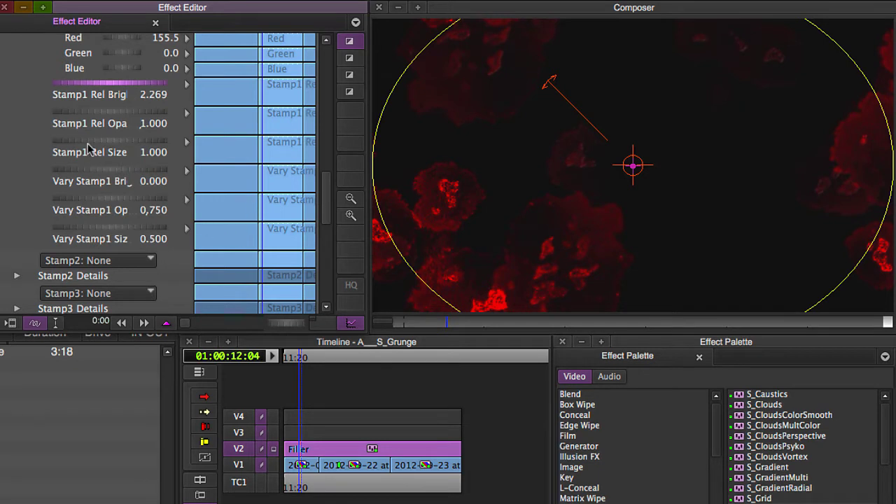
left_click_drag(84, 119, 124, 119)
left_click_drag(83, 170, 560, 168)
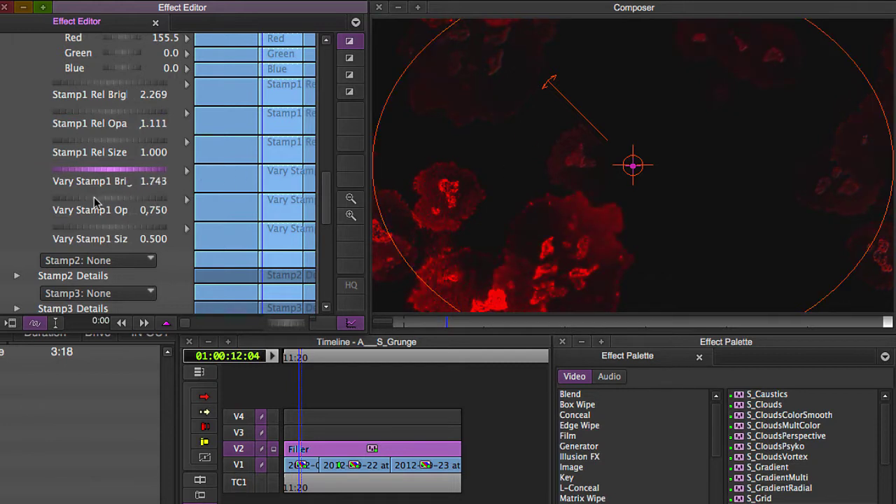
left_click_drag(96, 202, 379, 204)
left_click_drag(102, 233, 278, 199)
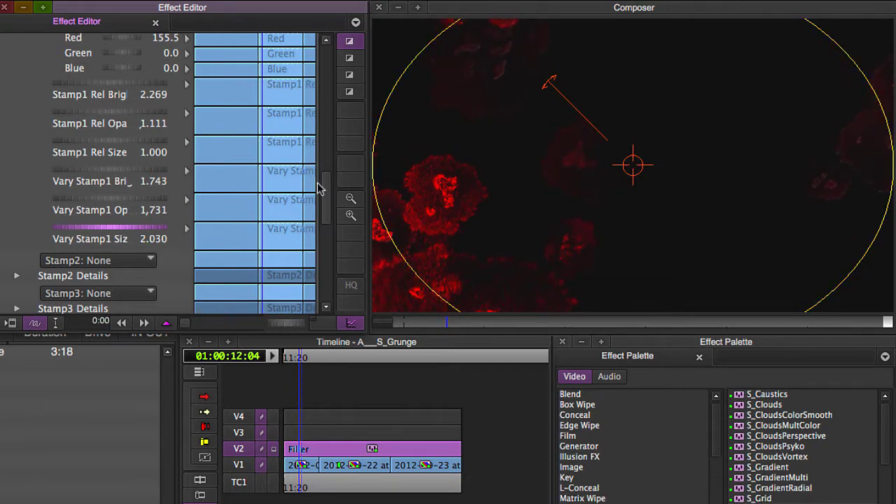
Lower Stamp1's relative brightness a little further and collapse the Stamp1 details.
scroll(334, 175, "up", 6)
scroll(343, 178, "down", 4)
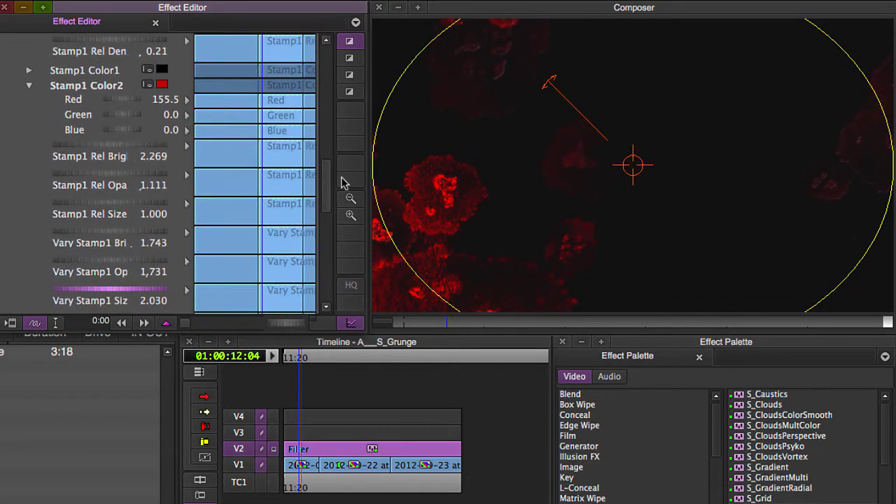
scroll(343, 183, "down", 1)
scroll(280, 145, "up", 4)
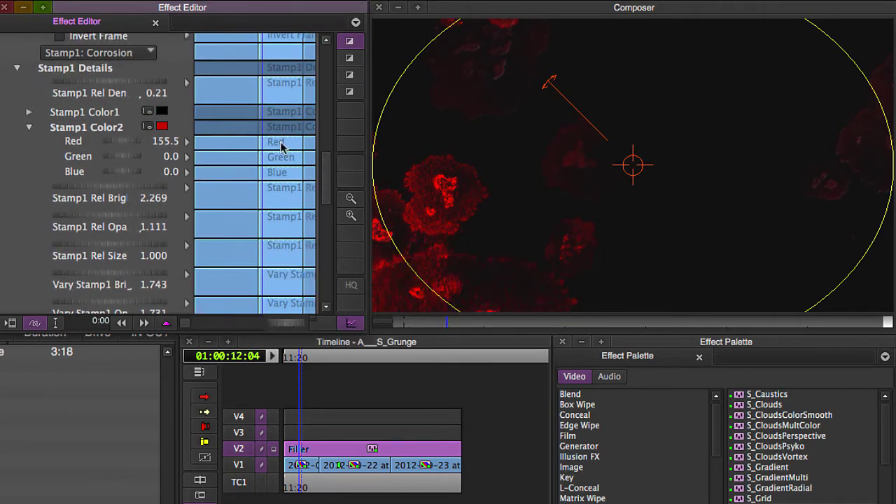
left_click_drag(151, 186, 4, 185)
left_click(17, 70)
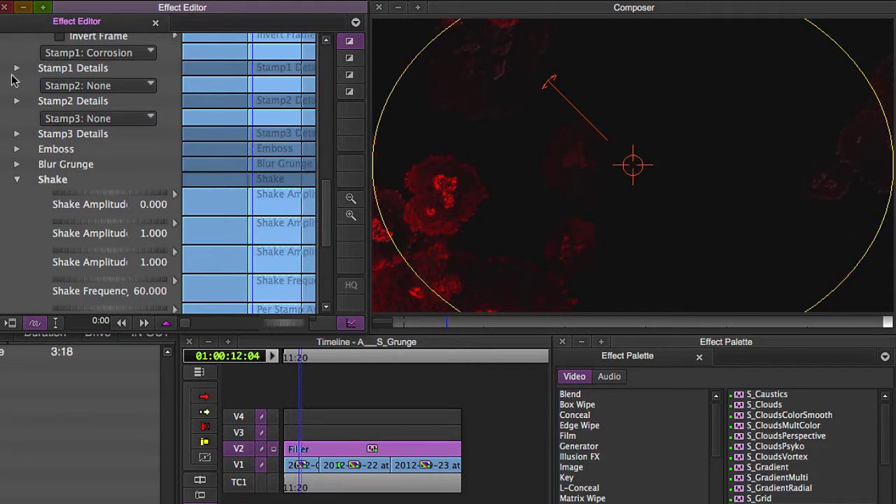
Try Plaster as the Stamp2 texture and settle on Splotches.
left_click(64, 87)
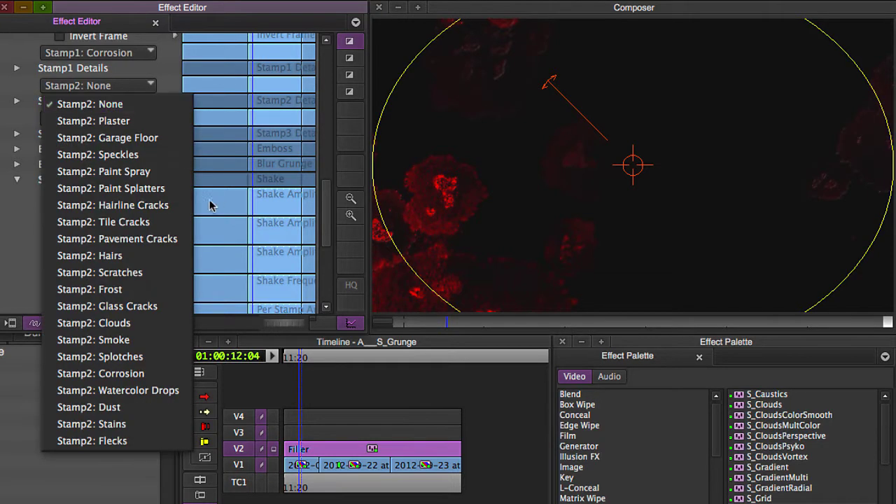
left_click(175, 121)
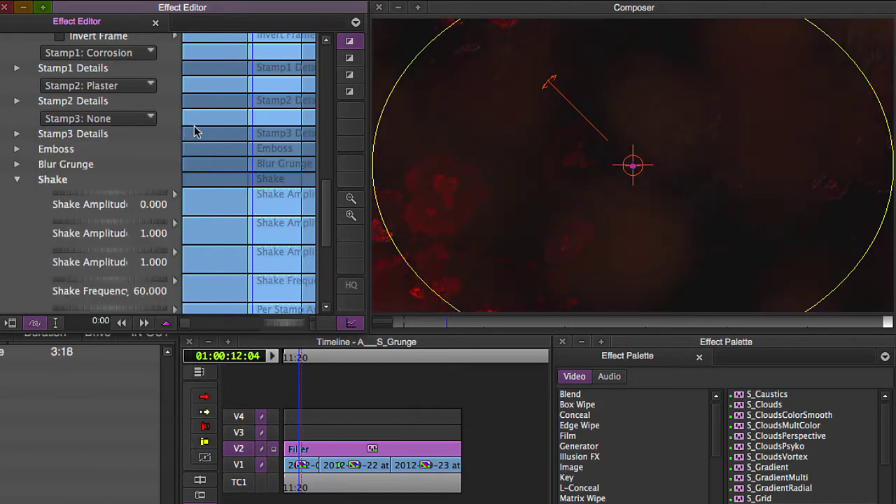
left_click(145, 87)
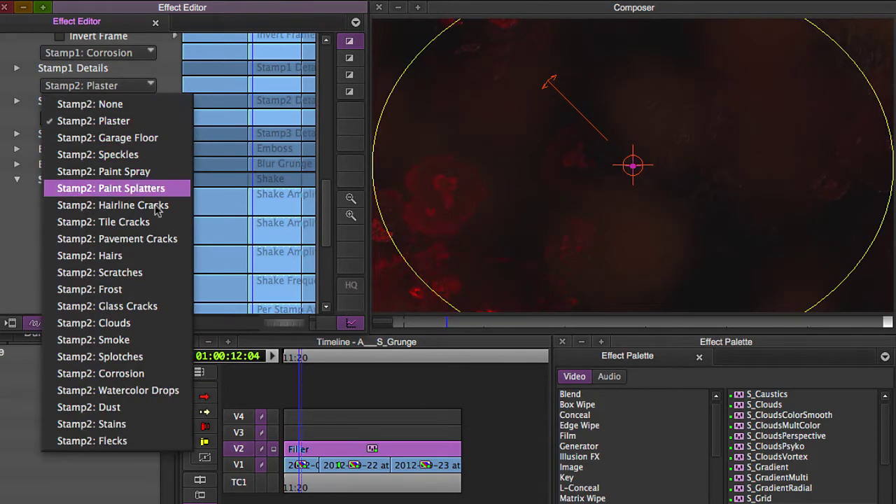
left_click(148, 358)
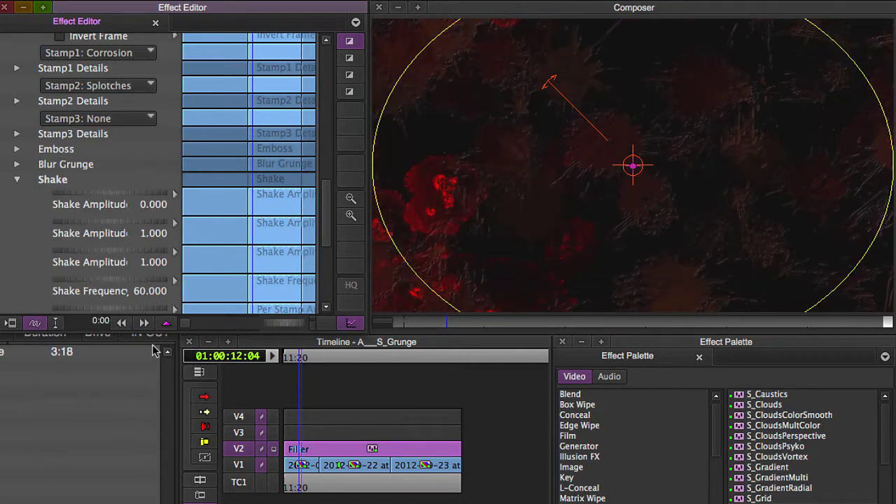
Set the Stamp2 texture to Hairline Cracks and raise its relative brightness to about 8.641.
left_click(138, 90)
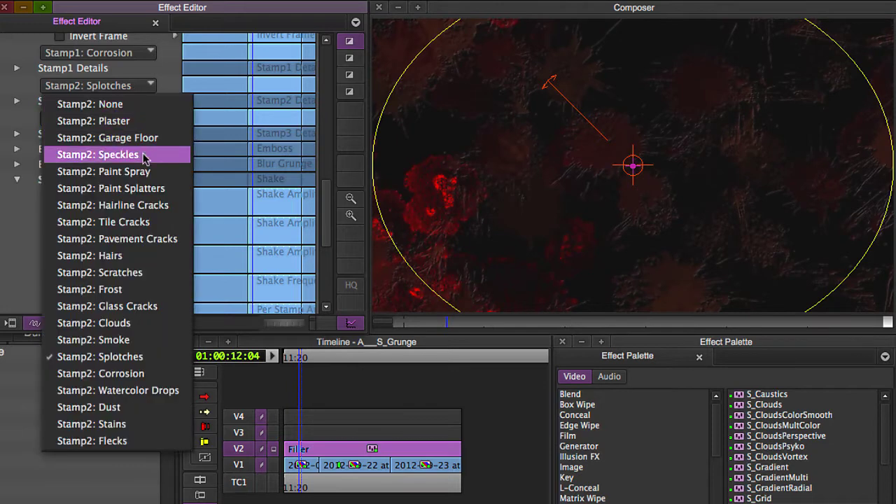
left_click(144, 205)
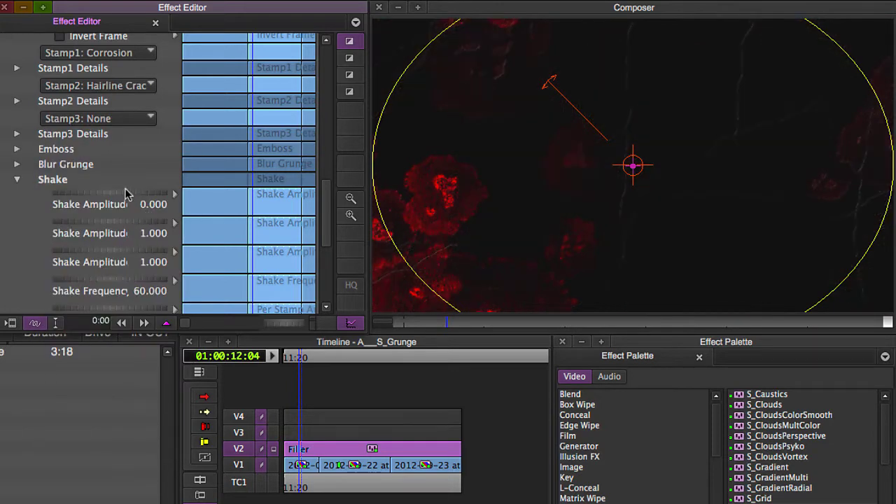
left_click(18, 101)
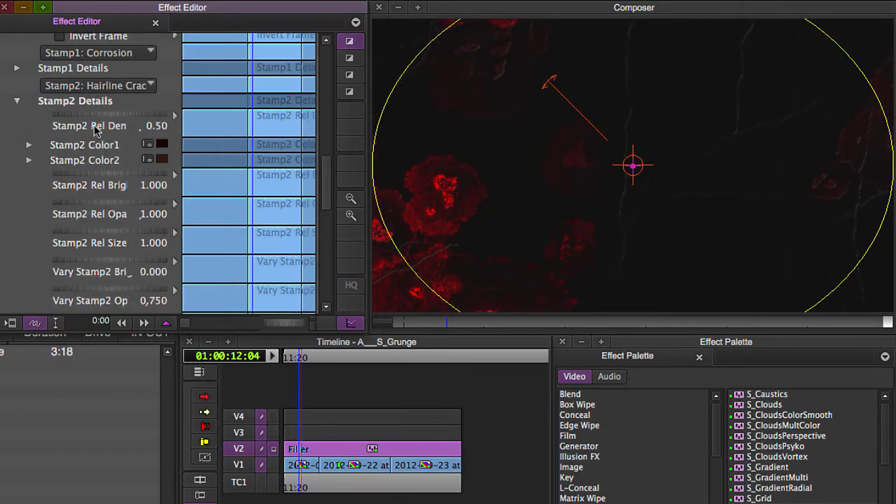
left_click_drag(91, 179, 125, 178)
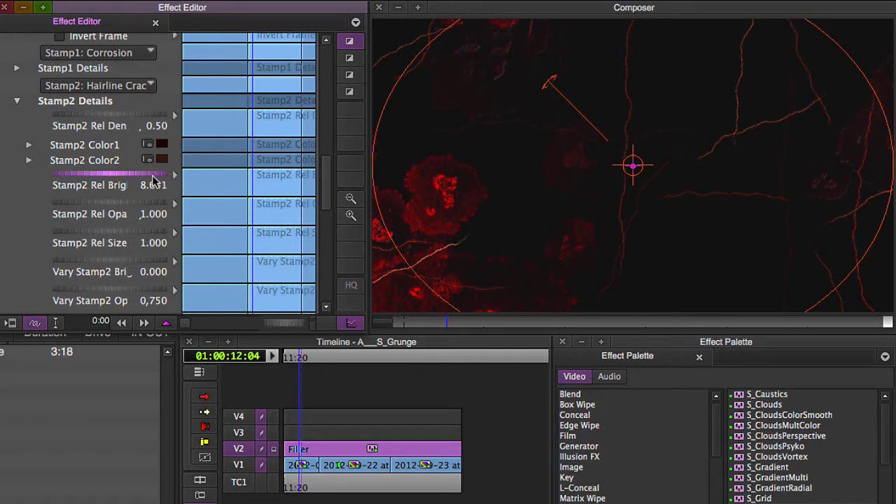
Recolour Stamp2 Color2 to a yellow-green of red 125, green about 169.5 and blue 0, and collapse its colour channels.
left_click(30, 161)
left_click_drag(124, 181, 57, 183)
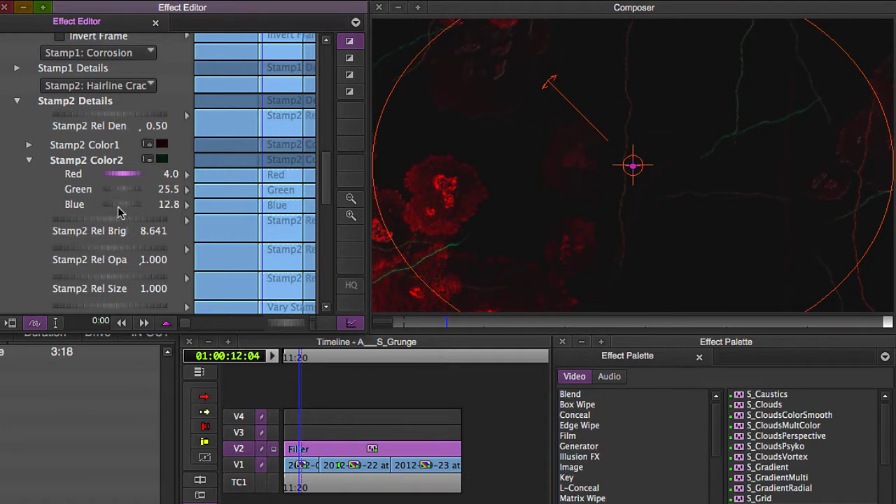
left_click_drag(121, 177, 195, 183)
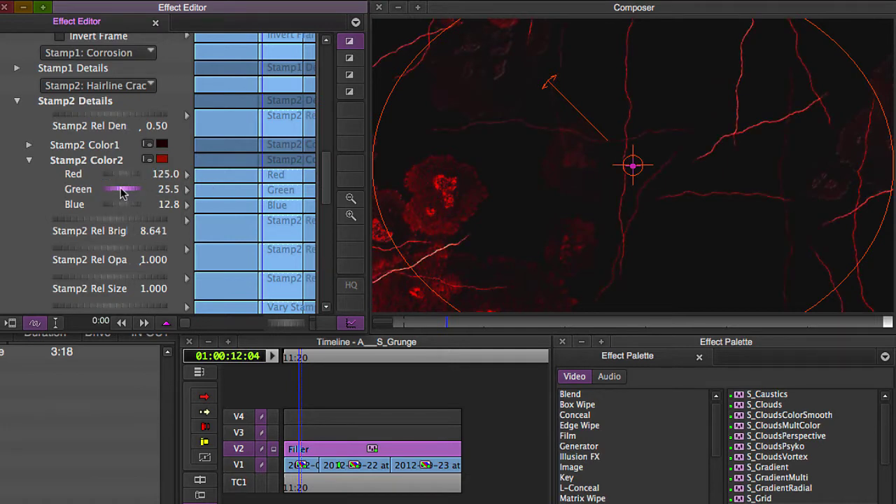
left_click_drag(124, 190, 244, 198)
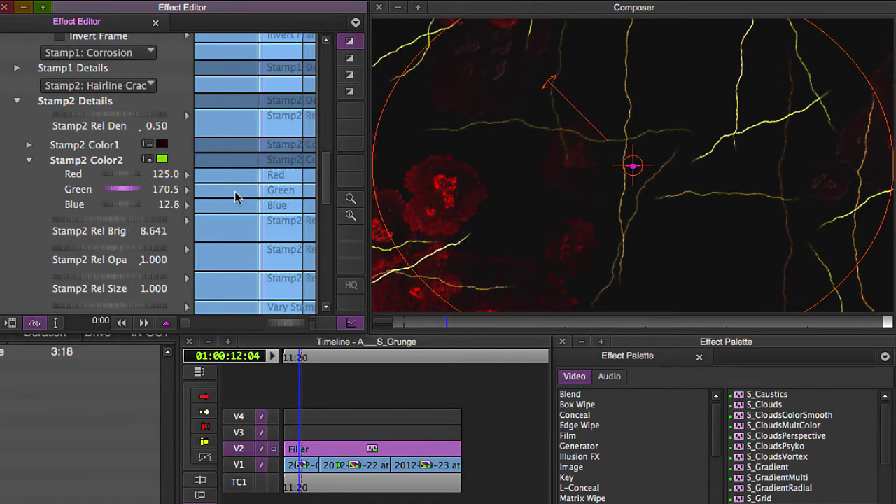
left_click_drag(131, 204, 114, 203)
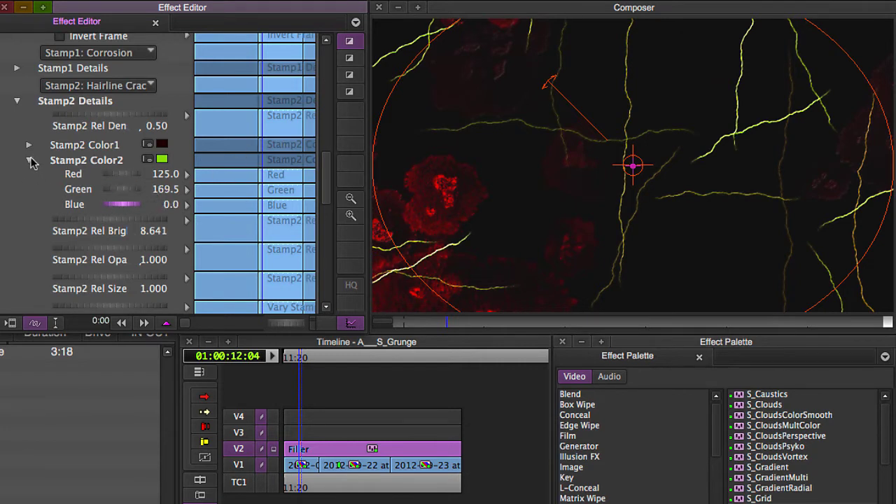
left_click(30, 161)
Lower Stamp2's relative brightness to 3.
left_click(144, 180)
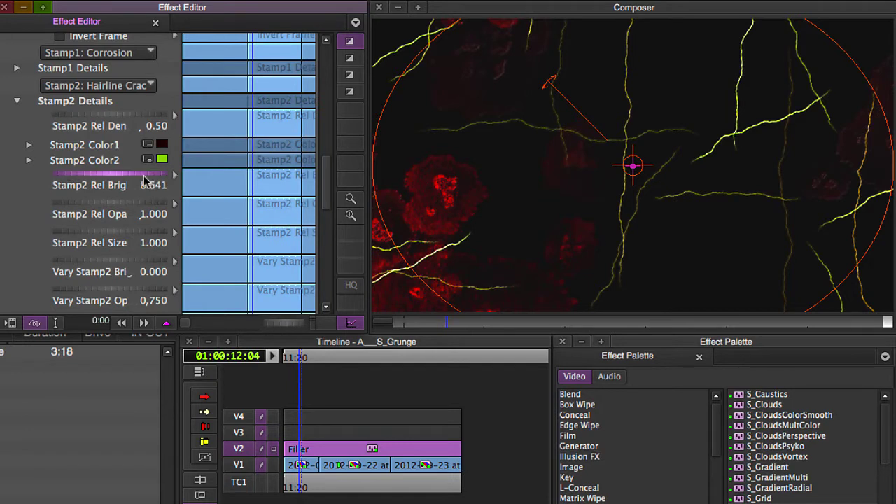
left_click_drag(142, 173, 0, 174)
left_click_drag(153, 179, 0, 174)
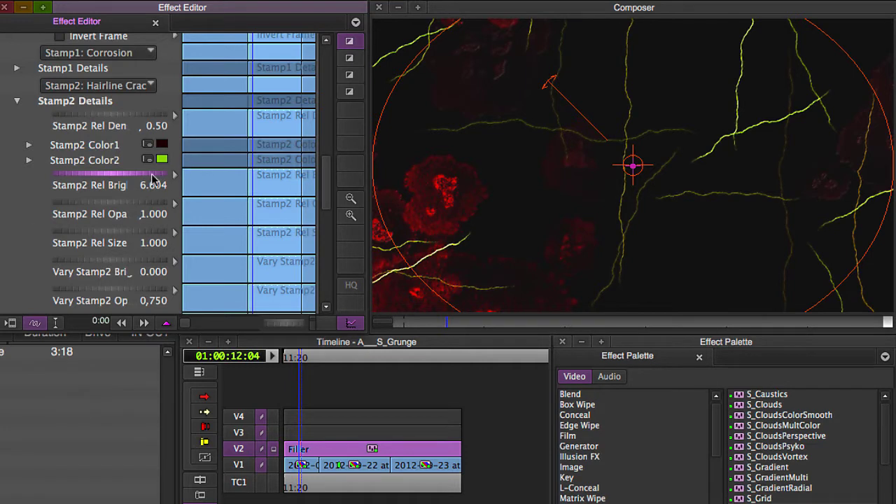
left_click_drag(153, 179, 0, 174)
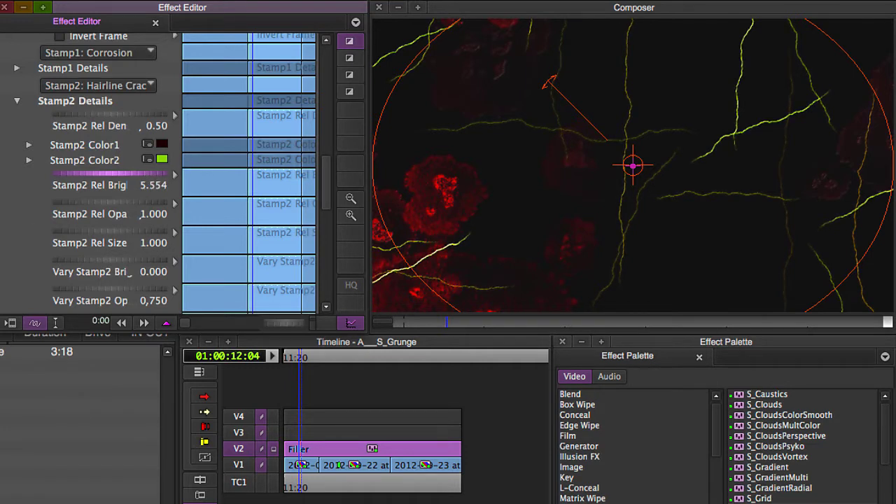
type("3")
key("Return")
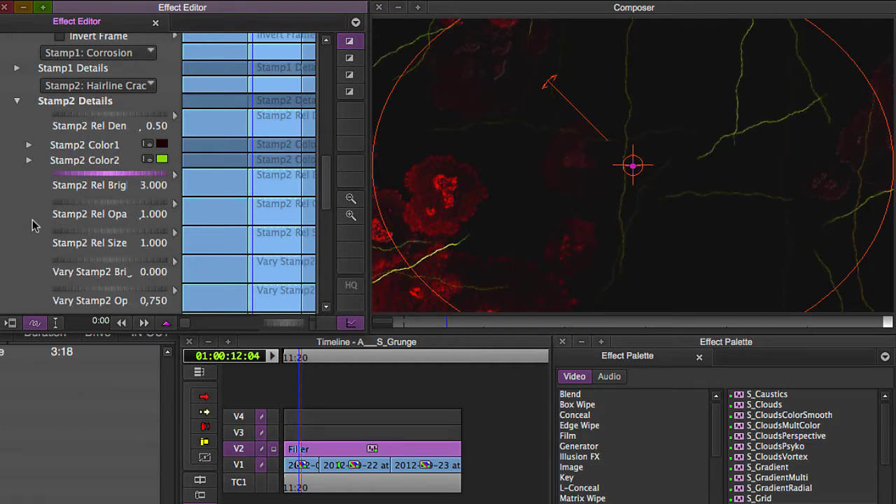
Set Stamp2's relative opacity to about 1.321, relative size to about 1.744 and relative density to about 0.44.
left_click_drag(107, 201, 197, 211)
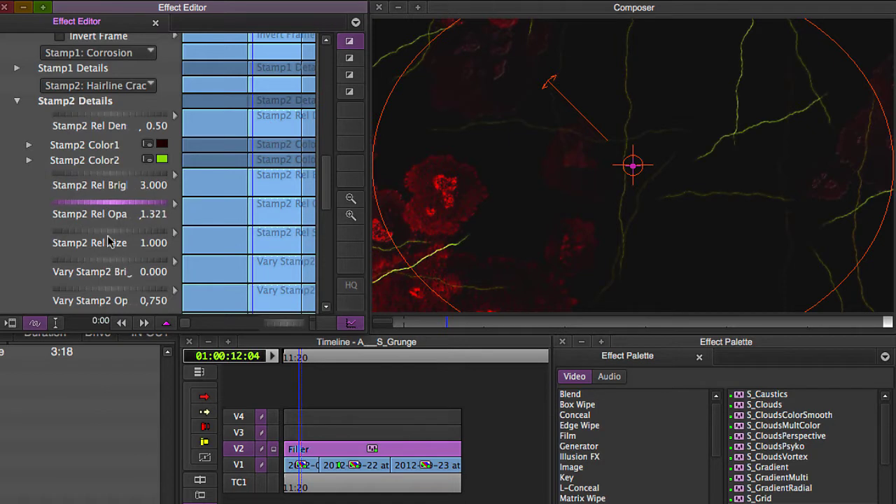
left_click(110, 235)
left_click_drag(110, 235, 260, 224)
mouse_move(101, 114)
left_mouse_down()
mouse_move(123, 120)
mouse_move(99, 121)
left_mouse_up()
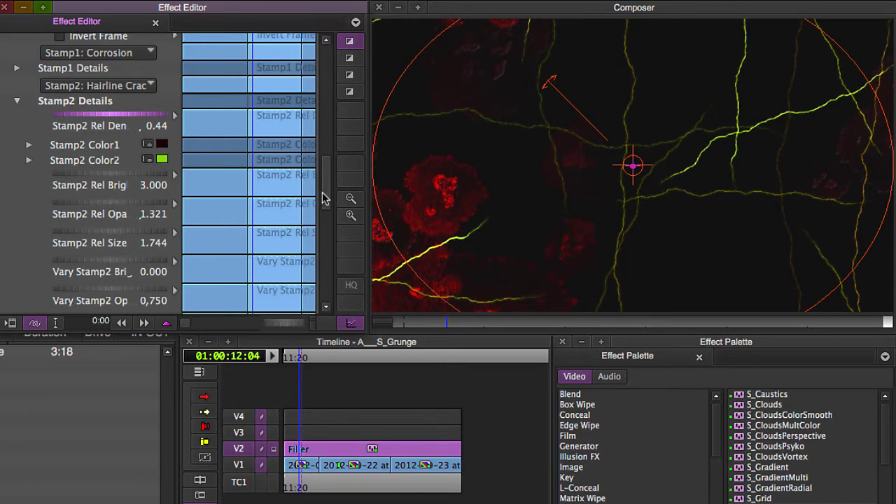
Raise Stamp2's opacity variation to about 1.197 and size variation to about 1.205, and collapse the Stamp2 details.
scroll(324, 198, "down", 6)
left_click_drag(108, 114, 214, 79)
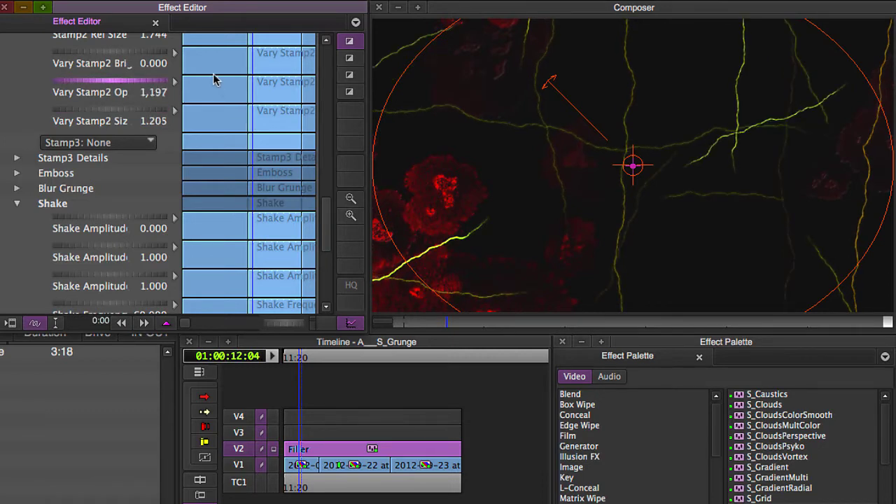
scroll(325, 176, "up", 8)
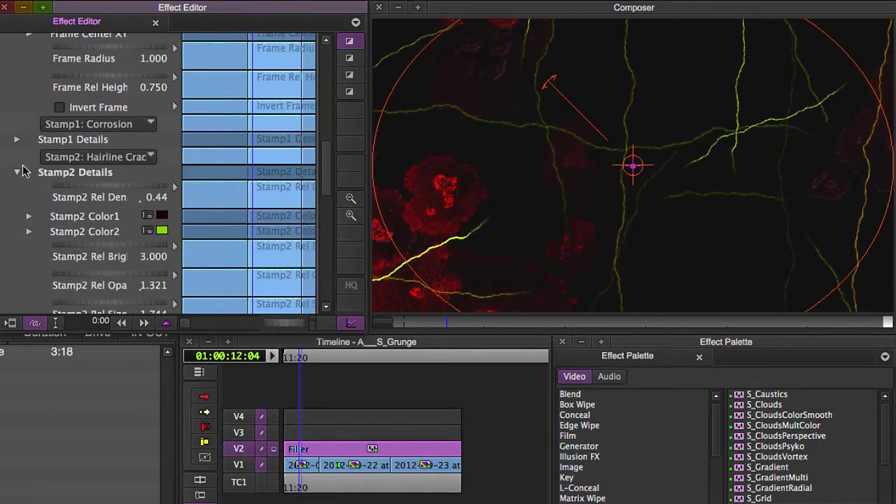
left_click(17, 172)
scroll(327, 203, "up", 2)
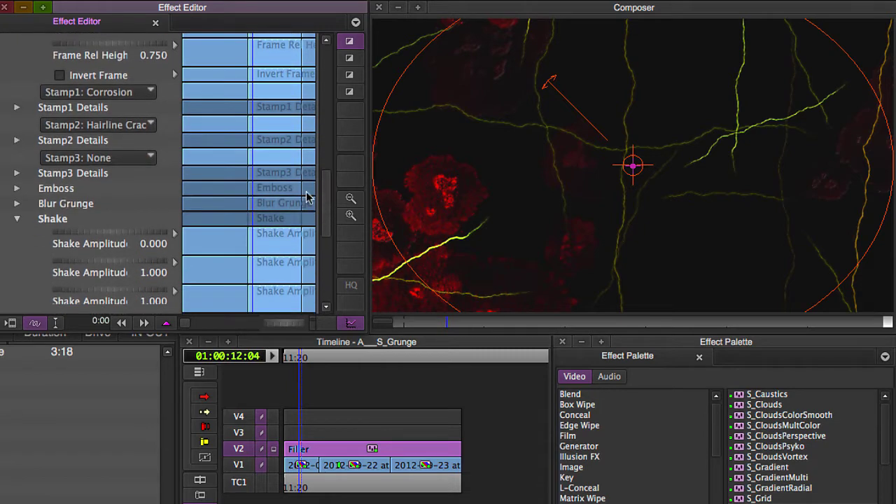
Set the Stamp3 texture to Paint Splatters and raise its relative brightness to about 4.03.
left_click(73, 158)
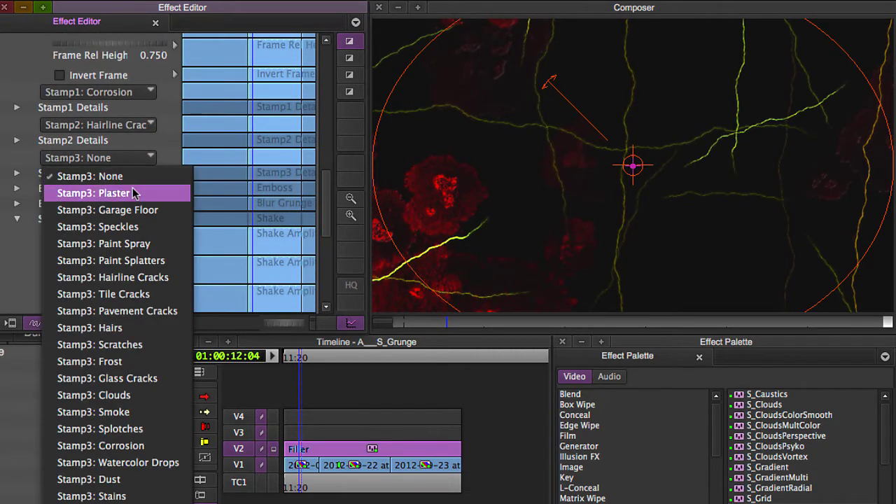
left_click(118, 260)
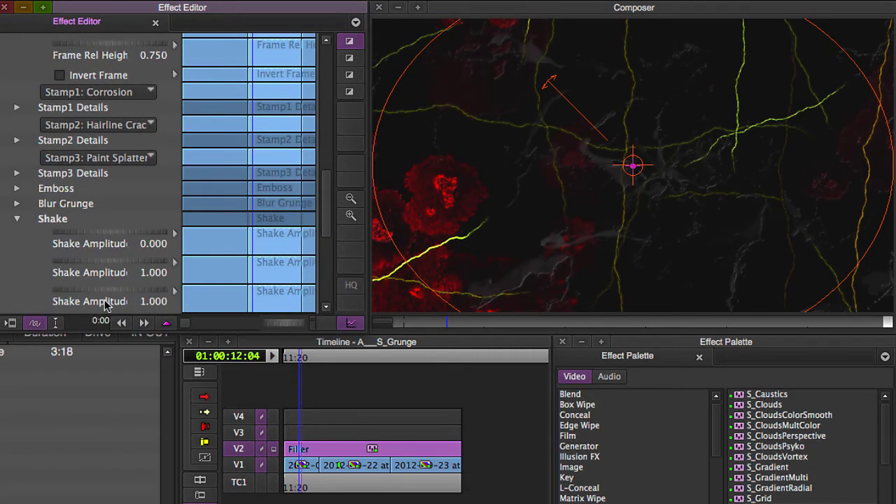
left_click(17, 174)
left_click_drag(98, 261, 798, 203)
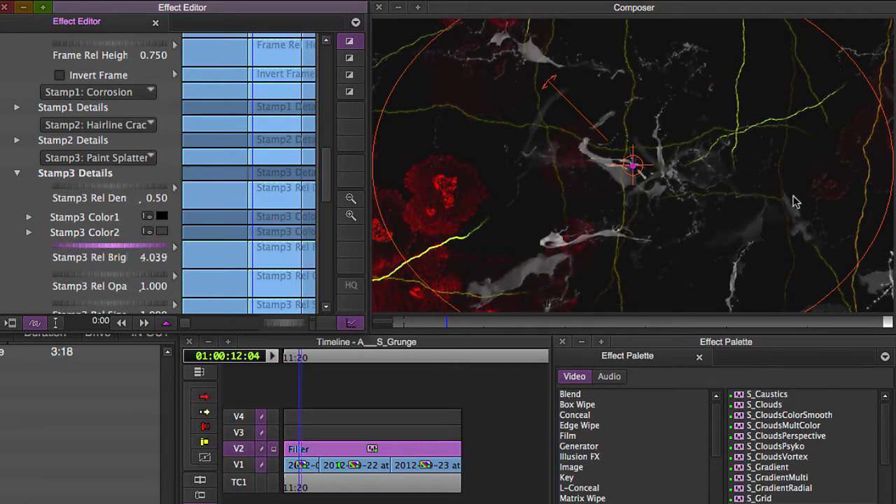
Recolour Stamp3 Color2 to an orange of red 185, green 102 and blue 5.
scroll(324, 186, "down", 3)
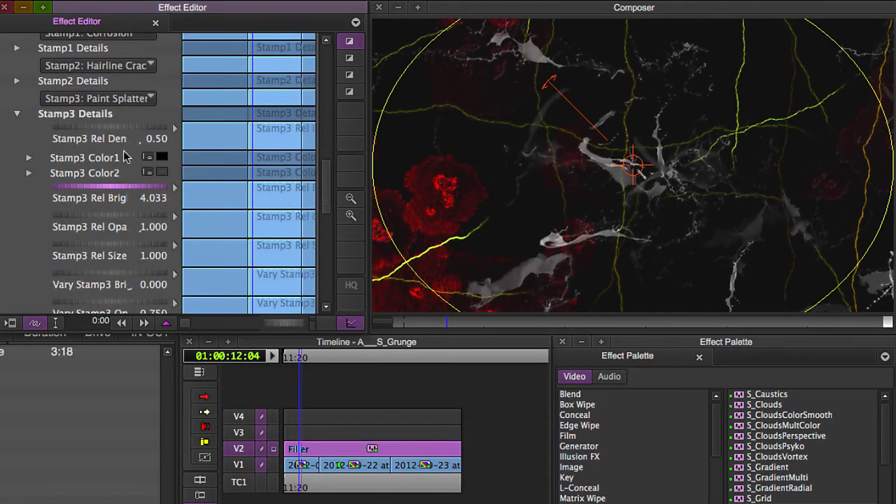
left_click(29, 173)
left_click_drag(123, 190, 283, 204)
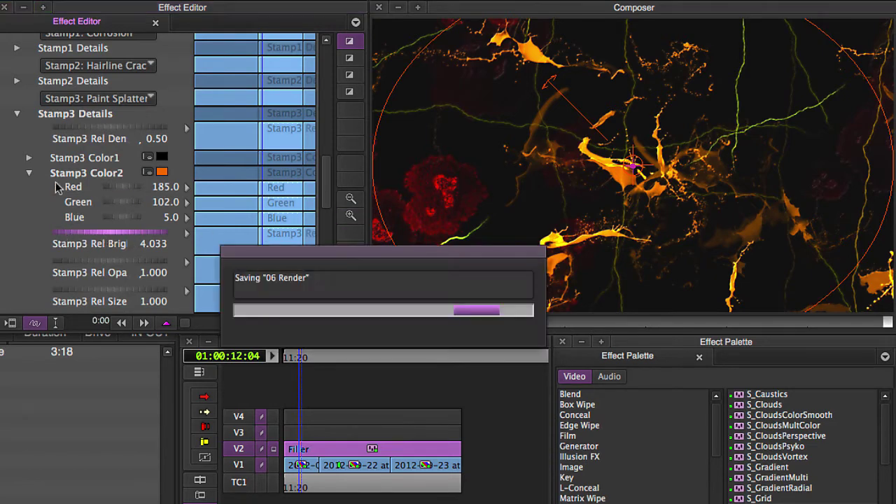
Set Stamp3's relative brightness to 1 and raise its relative opacity to 3.
left_click_drag(105, 237, 67, 236)
type("1")
key("Return")
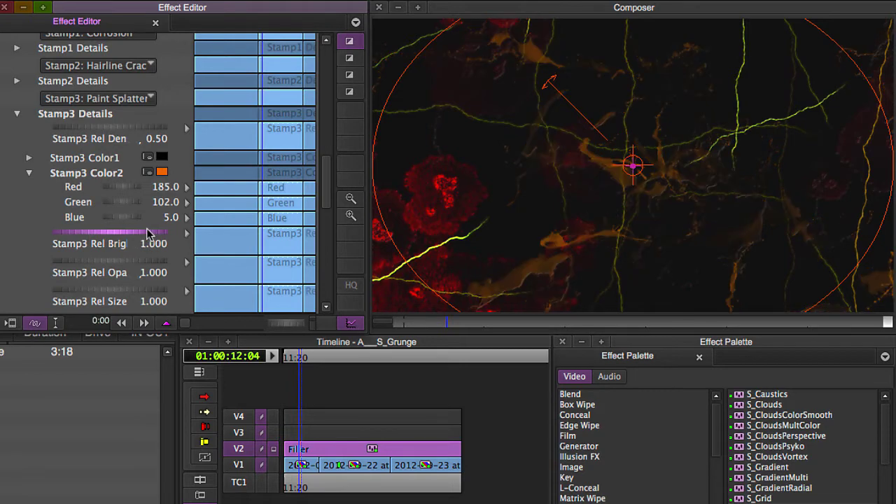
left_click_drag(70, 260, 310, 216)
Raise Stamp3's opacity variation to about 2.601 and its size variation to about 2.240.
scroll(300, 219, "down", 5)
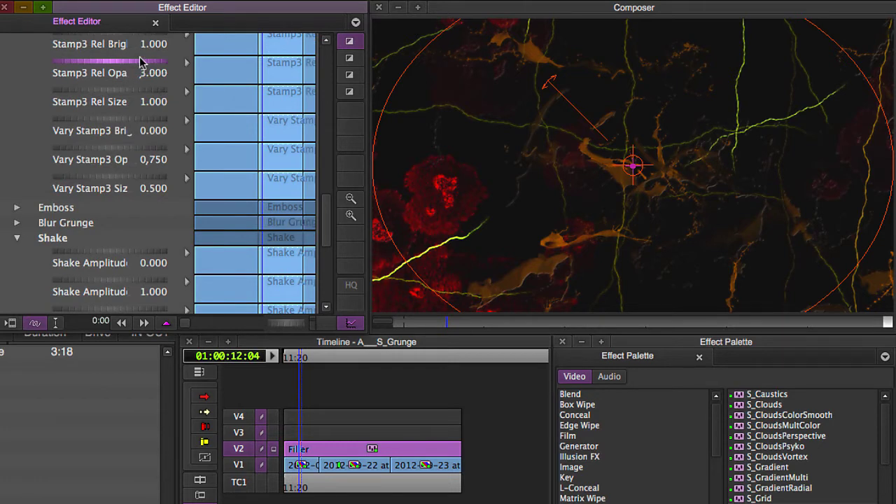
left_click(129, 149)
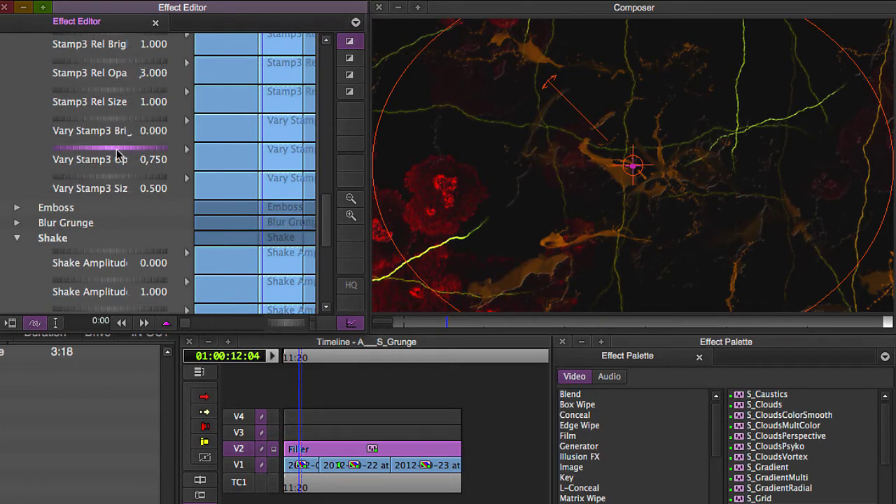
left_click_drag(118, 154, 538, 134)
left_click(94, 178)
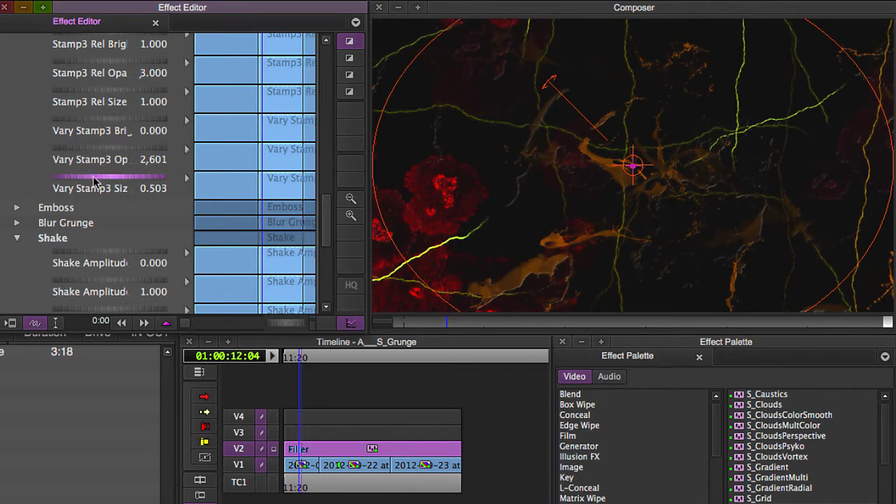
left_click_drag(94, 180, 320, 133)
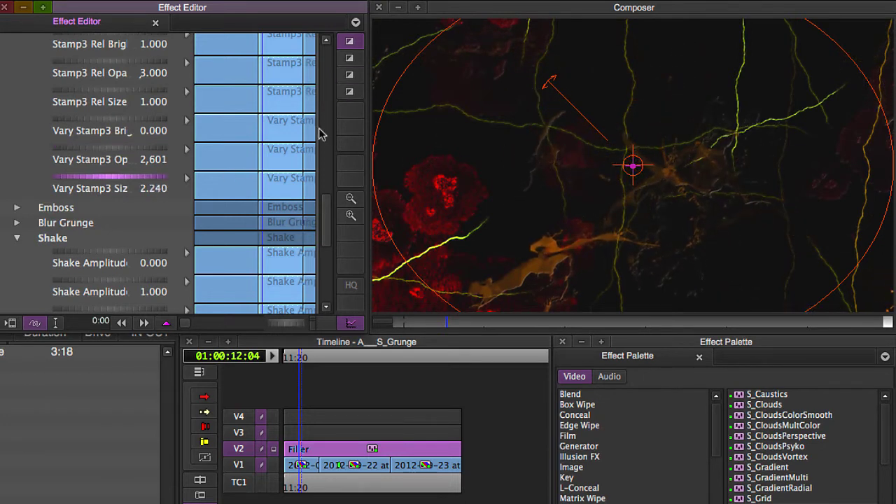
Raise Stamp3's relative density to about 0.95 and collapse the Stamp3 details.
scroll(332, 199, "up", 3)
scroll(325, 183, "up", 3)
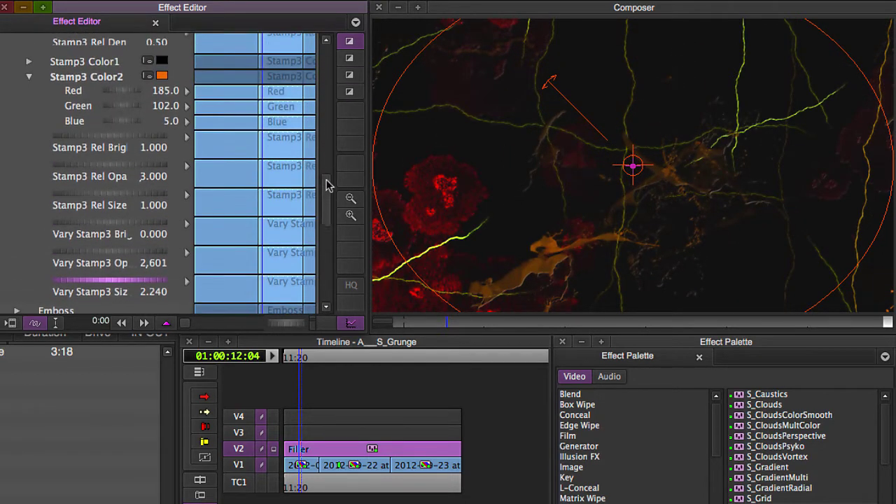
left_click_drag(68, 81, 82, 84)
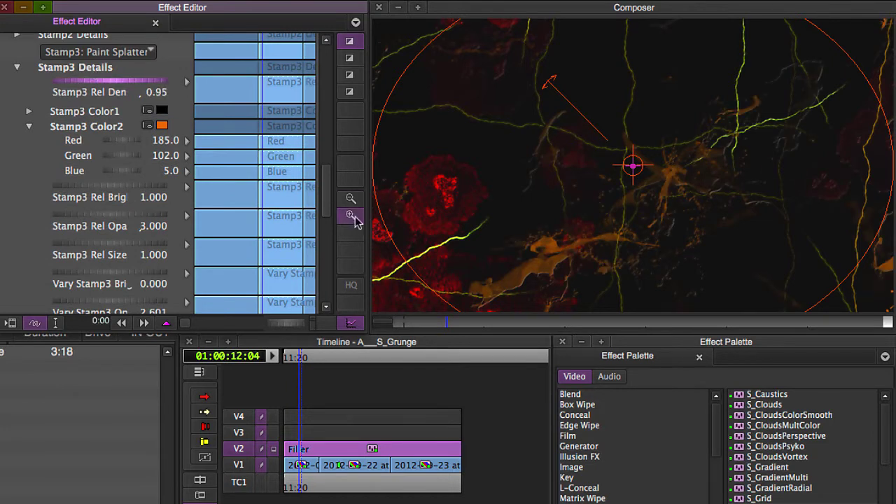
left_click(18, 68)
Change the grunge effect's Combine mode to Screen.
scroll(330, 220, "down", 2)
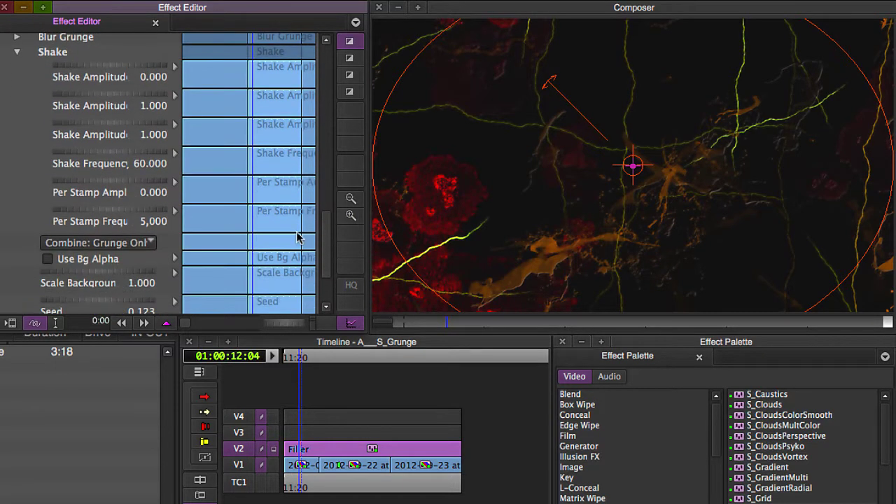
left_click(142, 243)
left_click(144, 329)
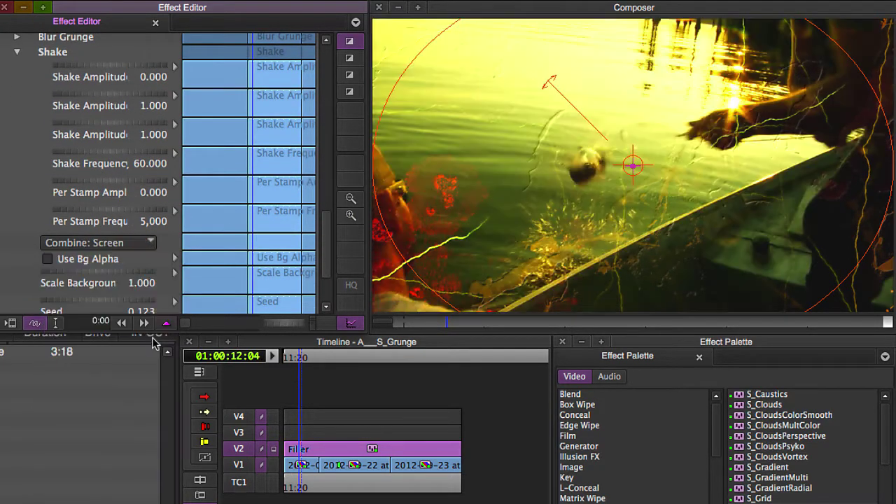
Play the effect over the timeline clips from the start and return to near the beginning.
left_click_drag(451, 323, 406, 324)
key("space")
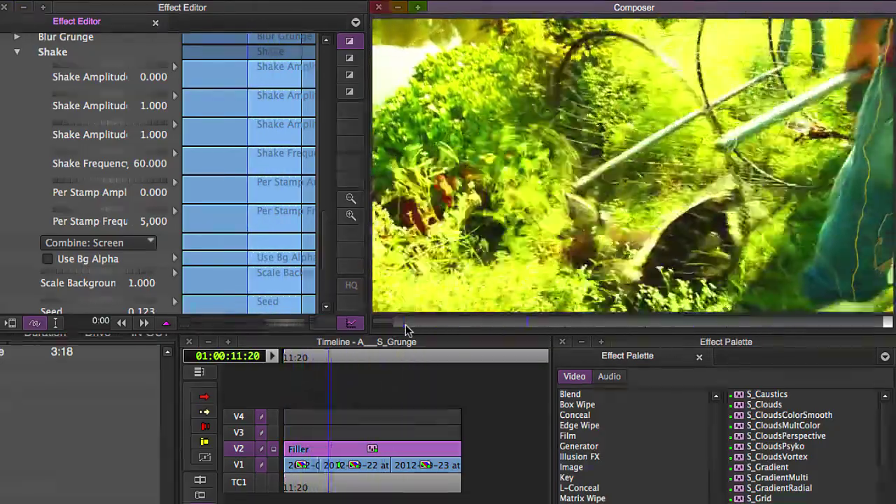
left_click_drag(704, 323, 411, 327)
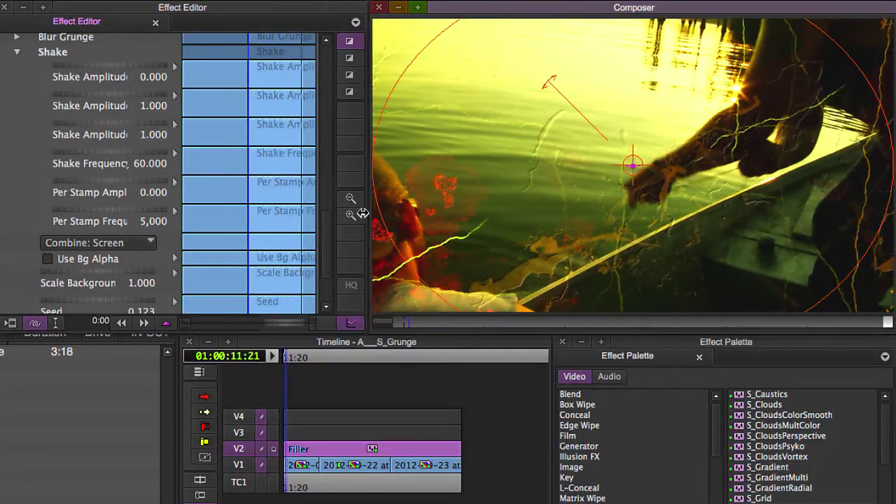
Collapse the Shake settings, expand Emboss and raise the emboss bumps scale to about 0.309.
mouse_move(324, 213)
left_mouse_down()
mouse_move(323, 274)
mouse_move(326, 230)
left_mouse_up()
left_click(17, 119)
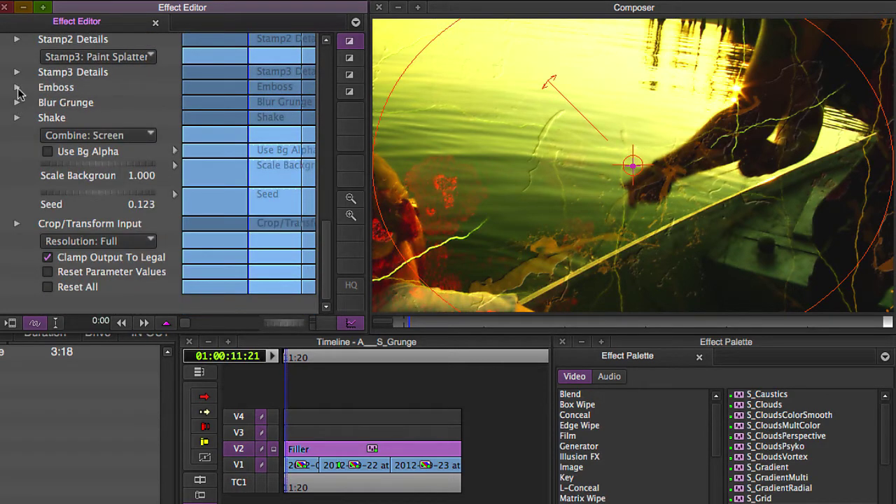
left_click(16, 88)
left_click_drag(100, 102, 140, 103)
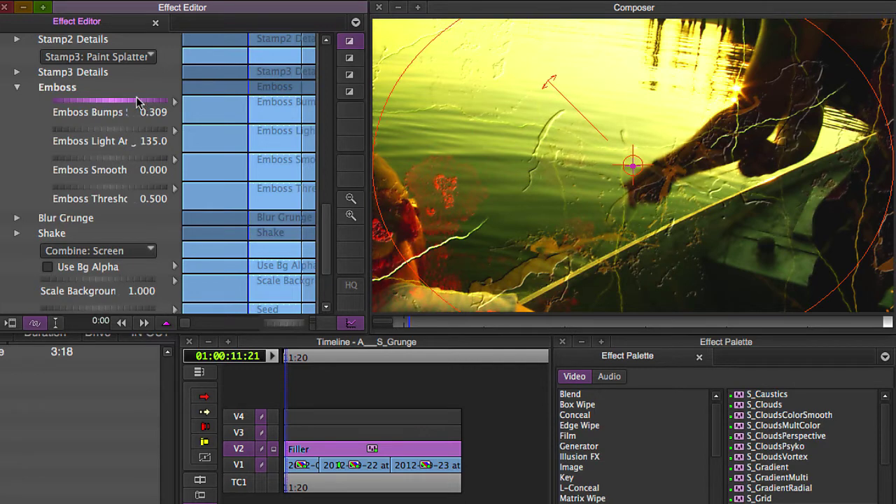
Set the emboss light angle to about 133.5 and the emboss threshold to about 0.604, and play the effect to check it.
mouse_move(104, 130)
left_mouse_down()
mouse_move(123, 129)
mouse_move(101, 136)
left_mouse_up()
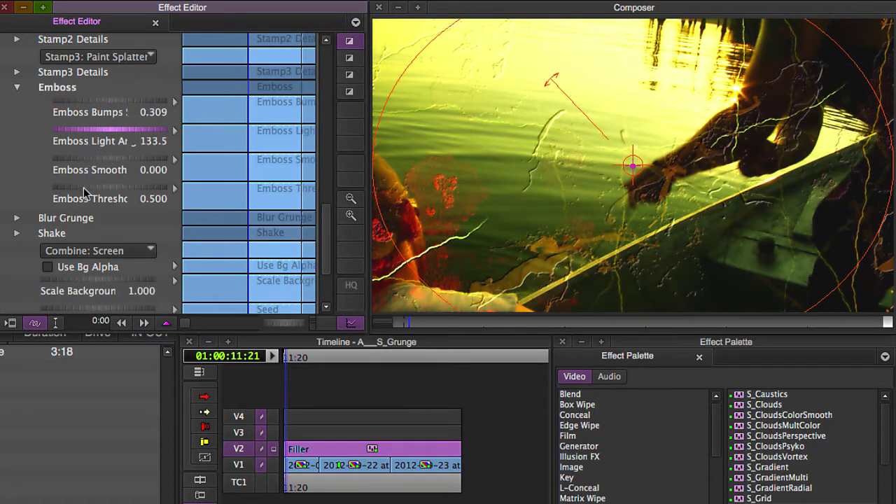
left_click_drag(86, 194, 168, 194)
left_click(420, 322)
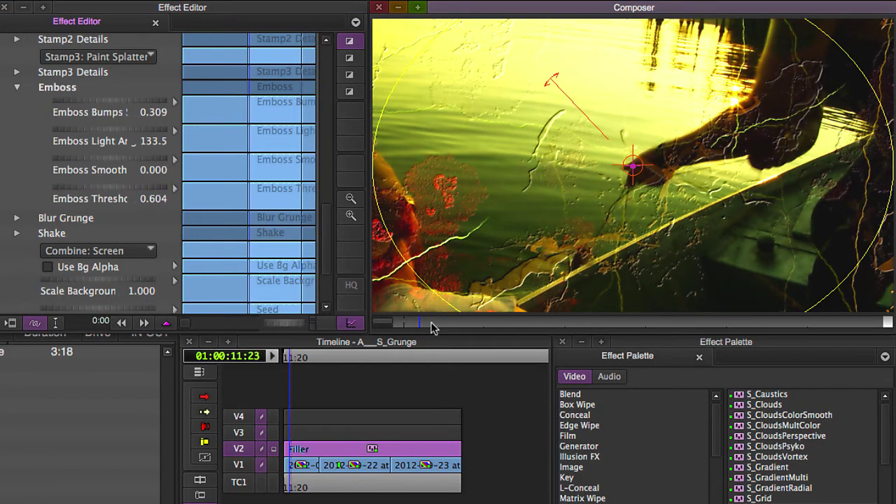
key("space")
key("space")
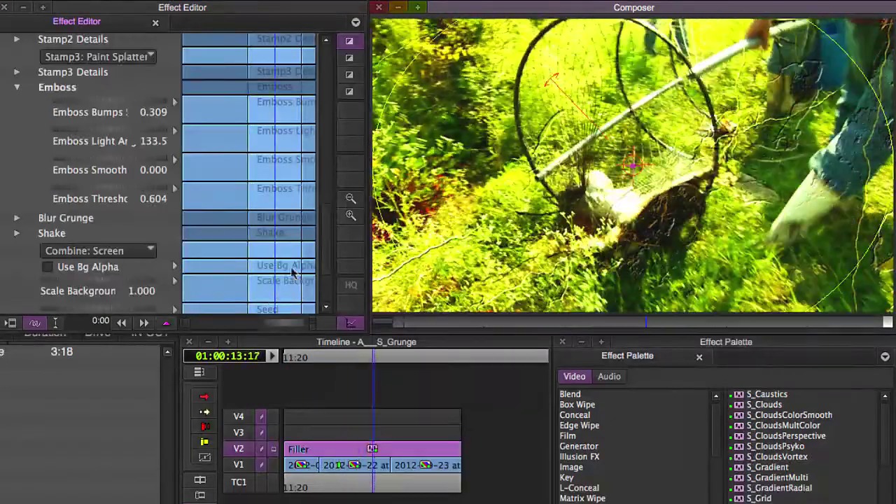
Collapse the Emboss settings and set the overall Stamp Density to 600 after trying 300.
left_click(19, 88)
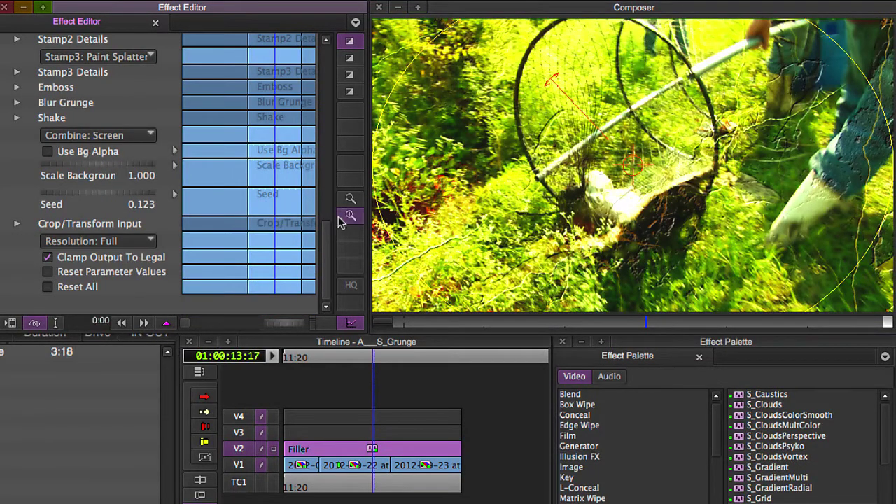
scroll(327, 270, "up", 1)
scroll(331, 263, "up", 10)
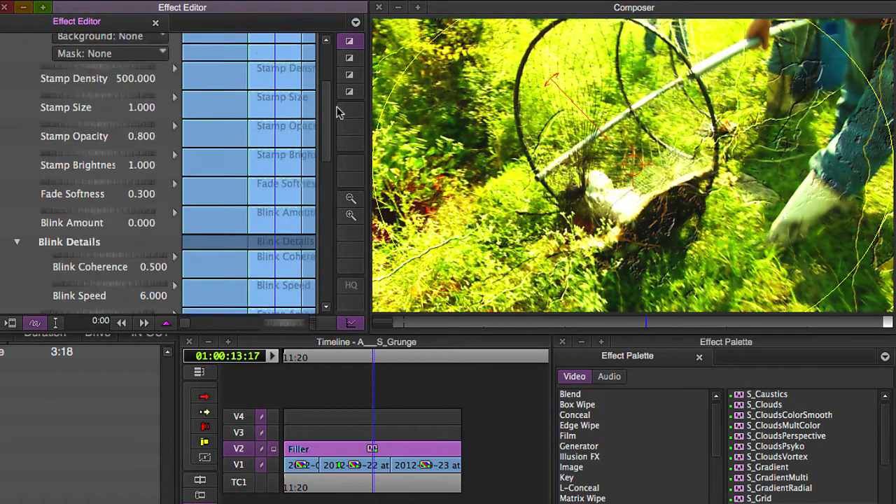
left_click_drag(432, 325, 462, 323)
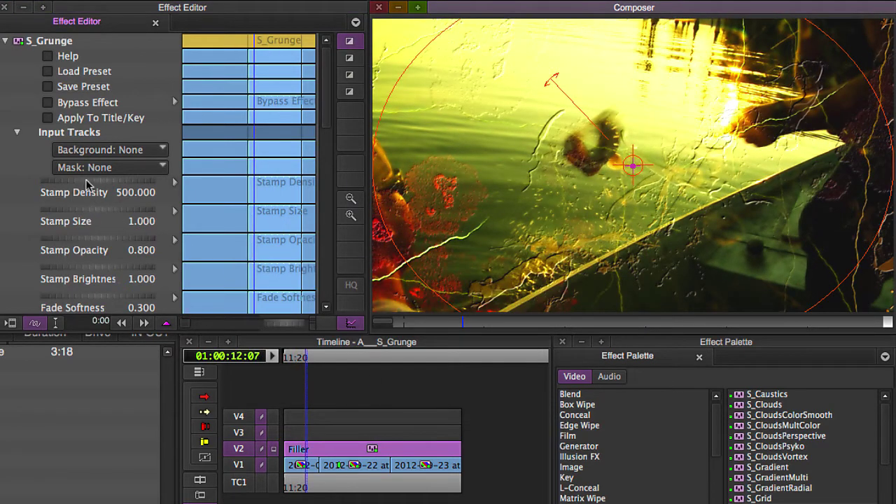
left_click_drag(86, 186, 103, 176)
type("300")
key("Return")
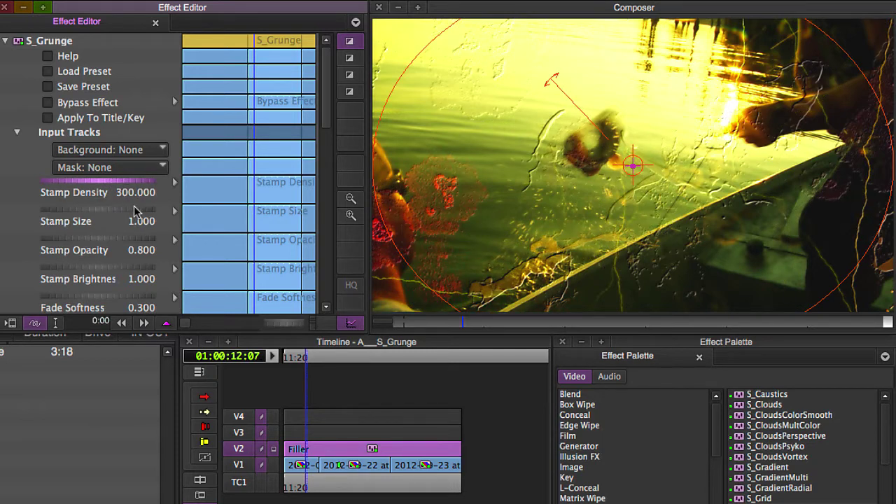
type("600")
key("Return")
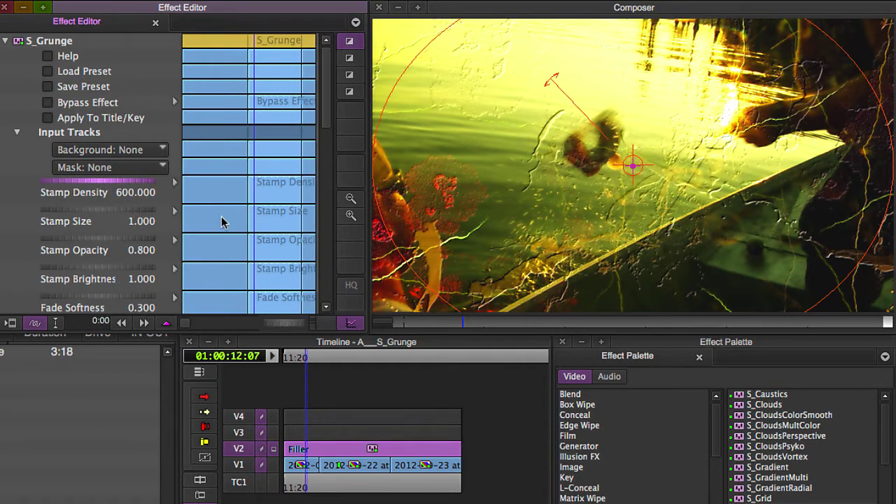
Reduce the overall Stamp Size to about 0.961 and raise the Stamp Opacity to about 0.814.
left_click(86, 210)
left_click_drag(352, 229, 105, 241)
left_click(93, 240)
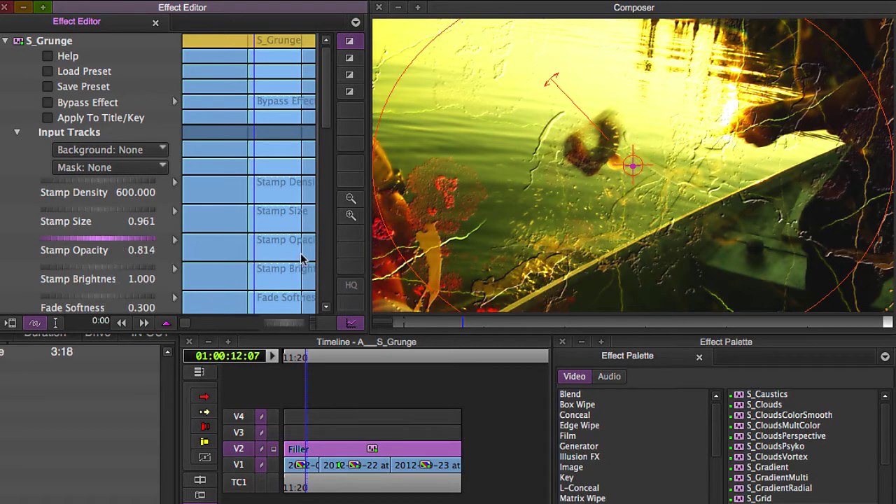
Try Fade Softness values of 1 and about 0.661, and settle on 0.2.
scroll(323, 158, "down", 5)
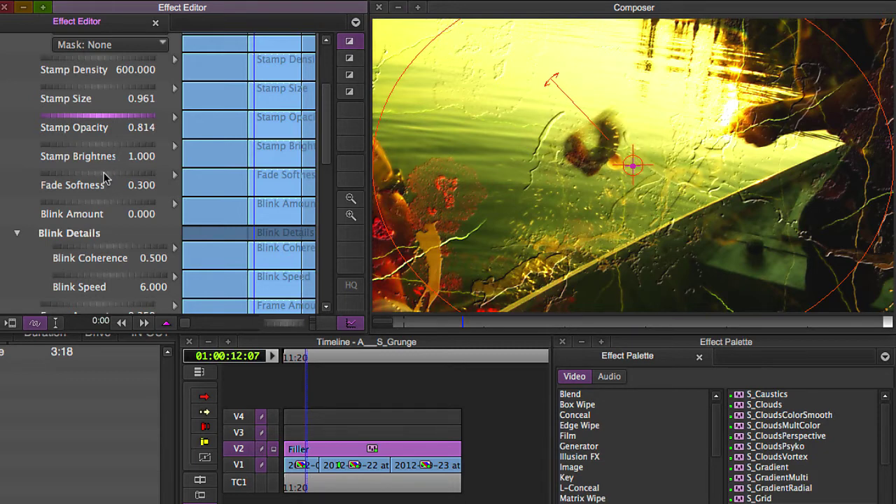
left_click(109, 168)
type("1")
key("Return")
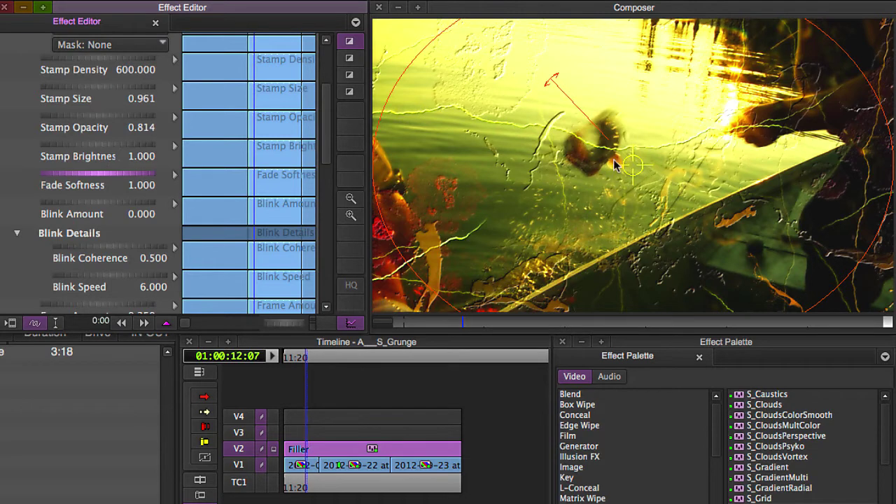
left_click_drag(140, 173, 1, 168)
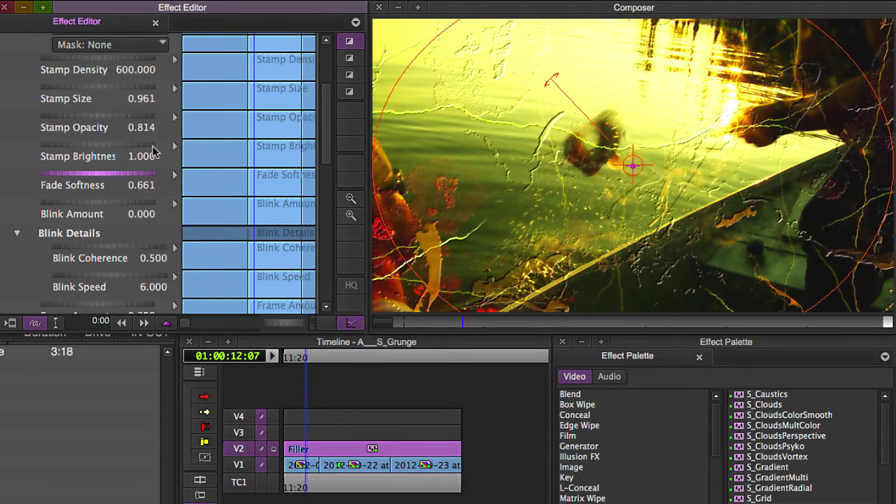
type(".2")
key("Return")
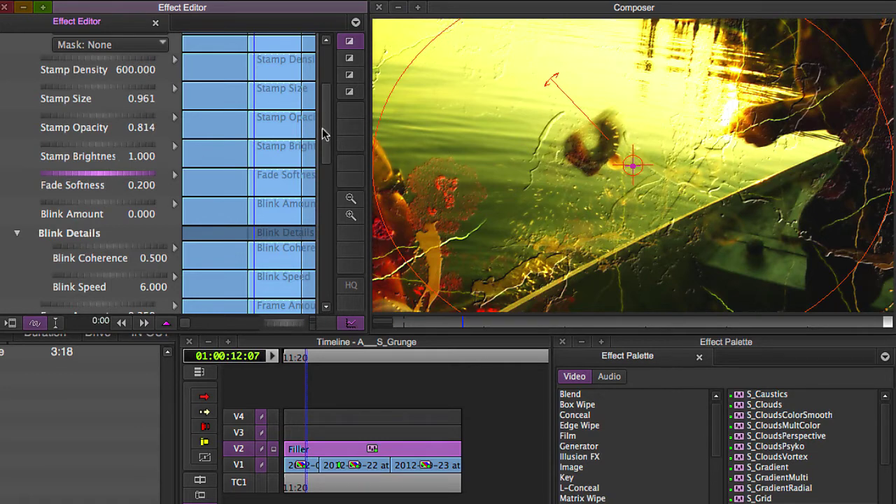
Try shrinking the Frame Radius to about 0.685 and enlarging it to about 1.225.
left_click_drag(325, 133, 296, 185)
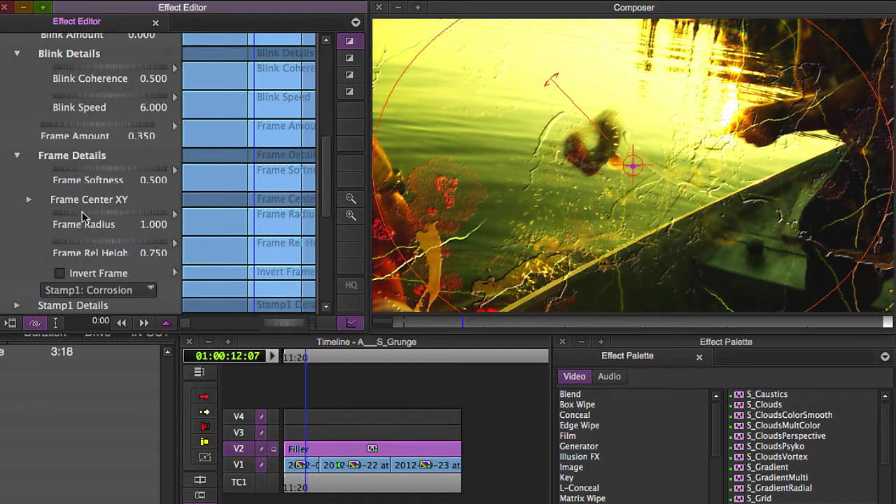
left_click_drag(82, 216, 1, 239)
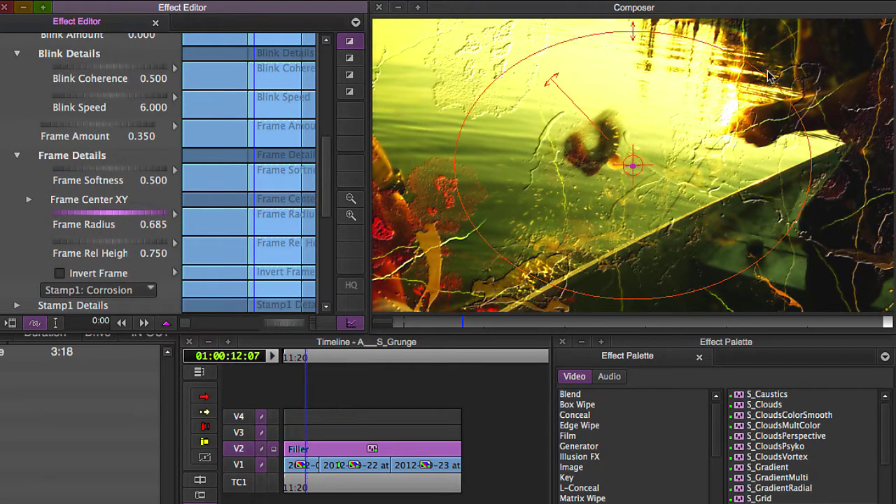
left_click_drag(69, 217, 212, 251)
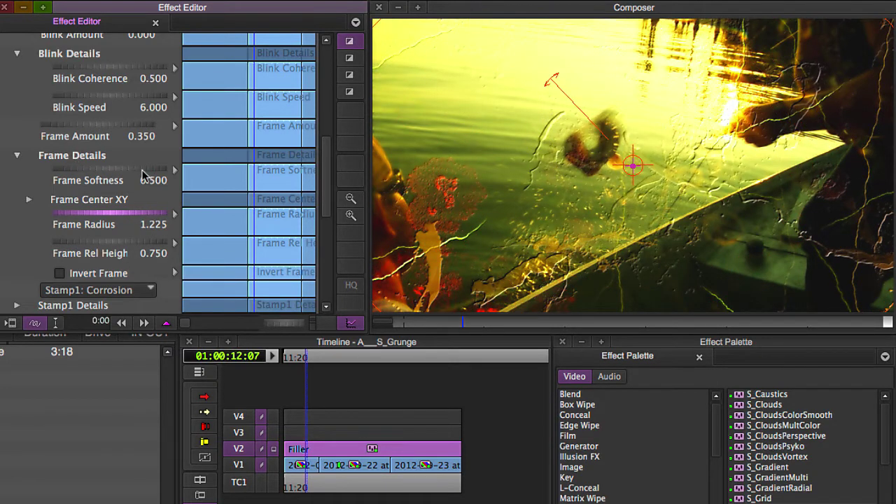
Try a Frame Softness of about 3.489 and settle on 0.2.
left_click_drag(142, 172, 631, 173)
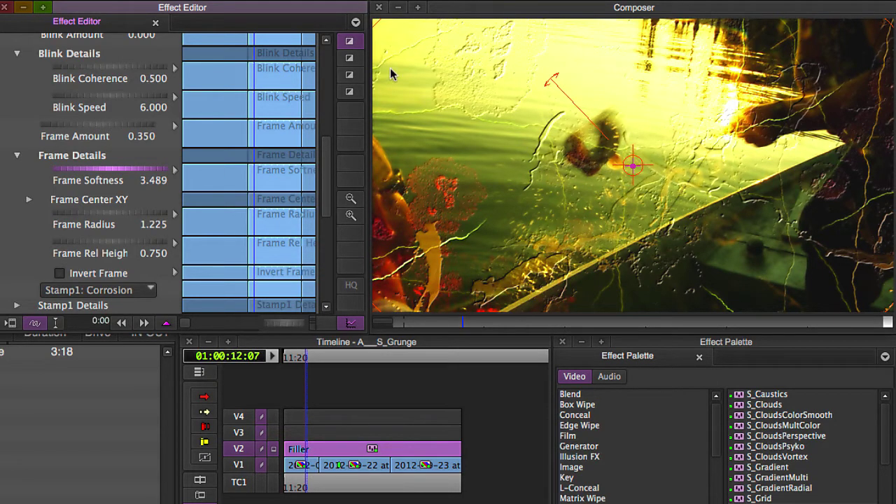
left_click_drag(82, 176, 117, 178)
type(".2")
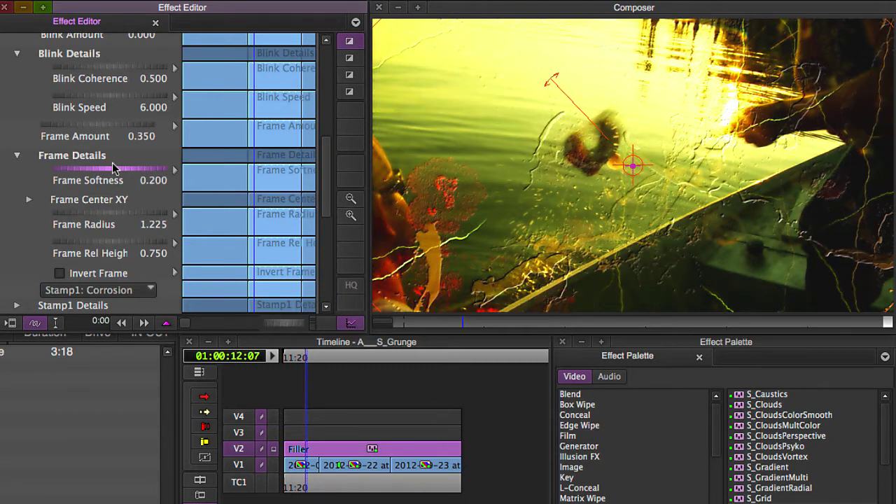
Play the effect from near the start of the clips and adjust the Frame Radius to about 1.042.
left_click(437, 324)
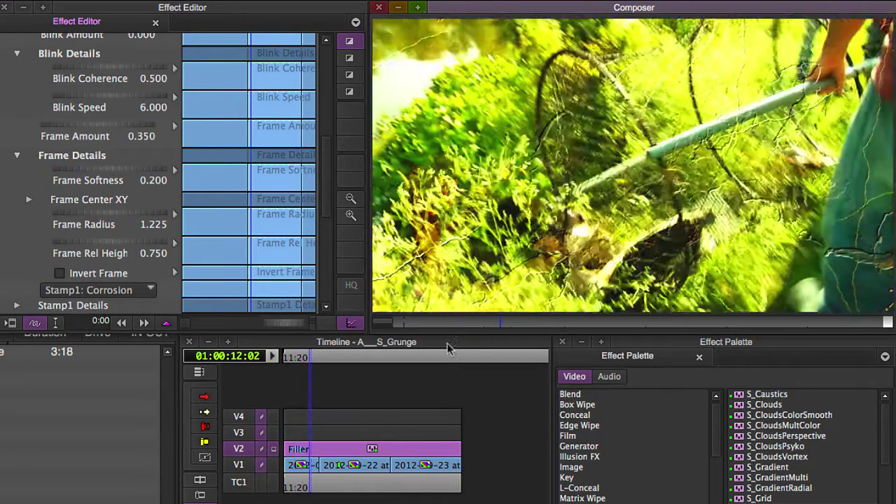
left_click_drag(137, 215, 81, 222)
left_click_drag(84, 223, 236, 223)
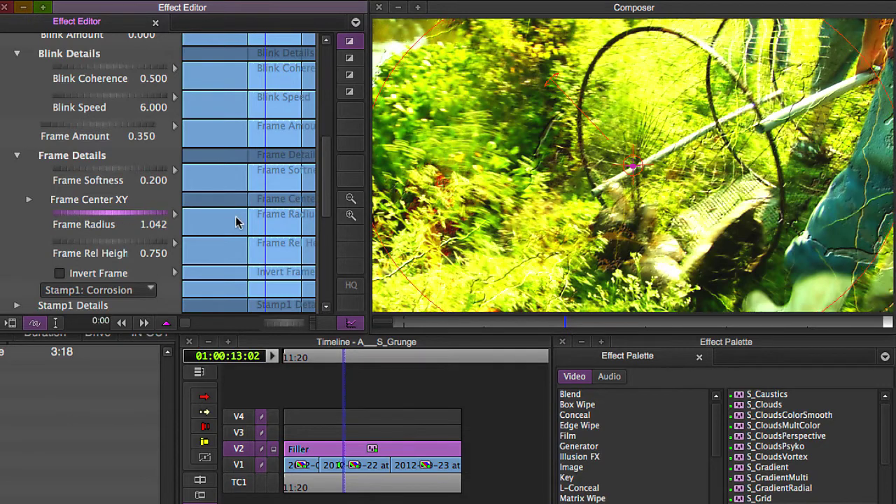
Try the Invert Frame option, switch it off again and collapse the Frame Details.
left_click(59, 274)
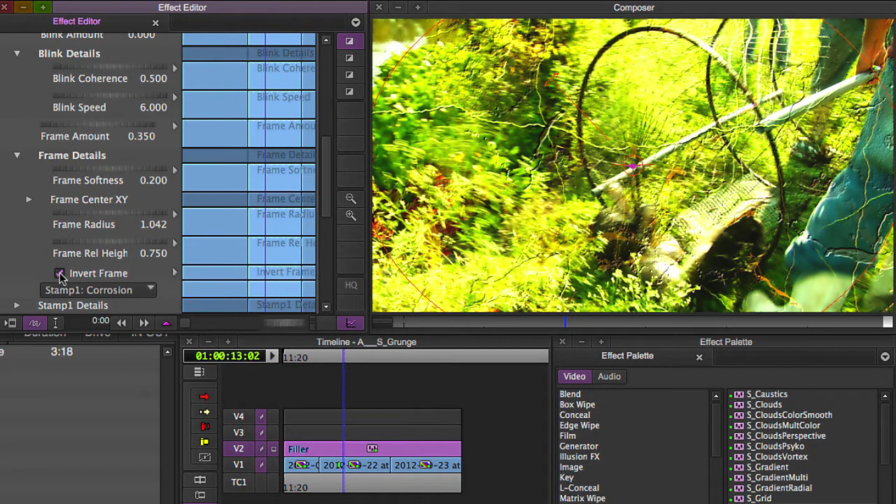
left_click(59, 274)
scroll(329, 198, "down", 1)
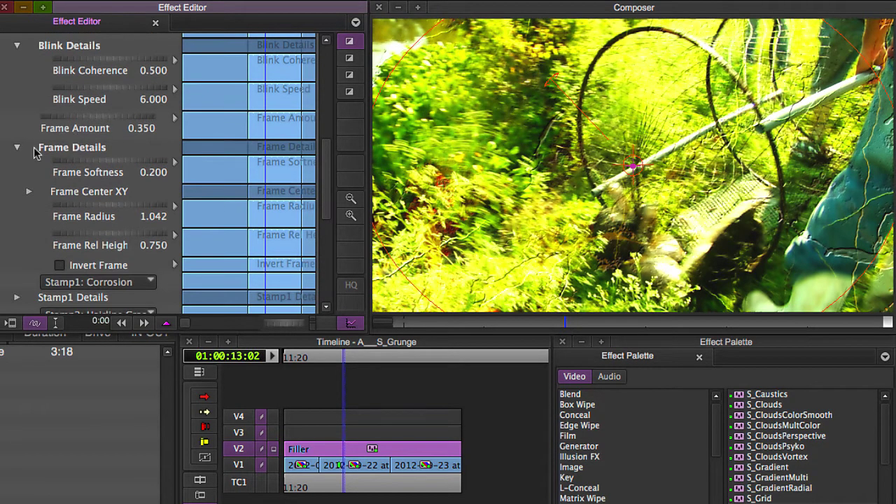
left_click(17, 148)
Expand the Shake settings and change the effect's Combine mode to Grunge Only.
left_click_drag(322, 224, 326, 277)
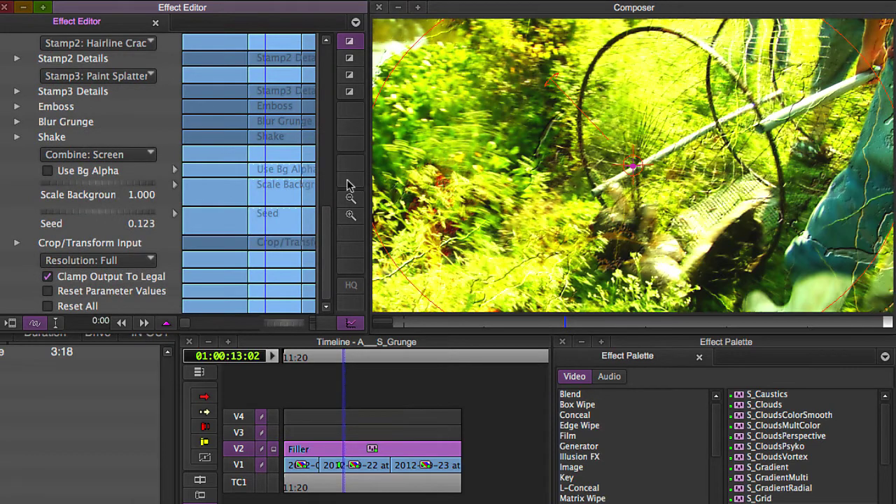
left_click(17, 138)
left_click_drag(325, 189, 322, 261)
left_click(61, 155)
left_click(110, 174)
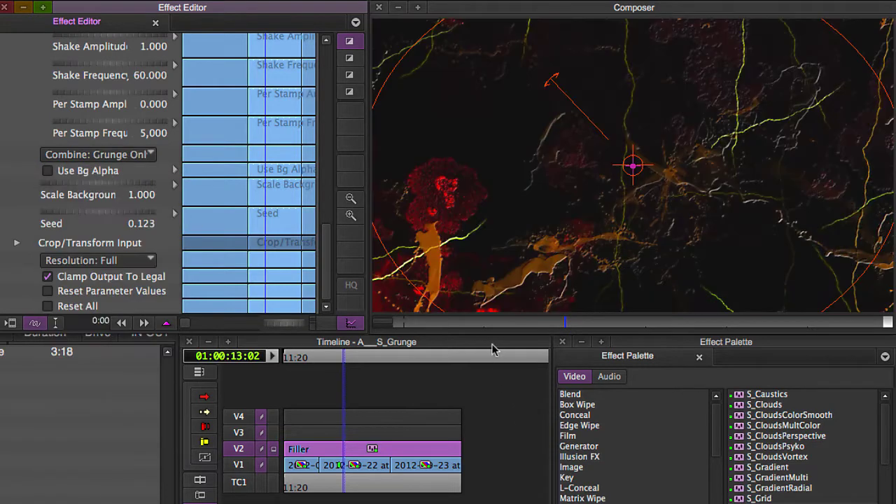
Scrub through the clips to inspect the grunge motion and set the first Shake Amplitude value to 10.
left_click_drag(331, 260, 336, 231)
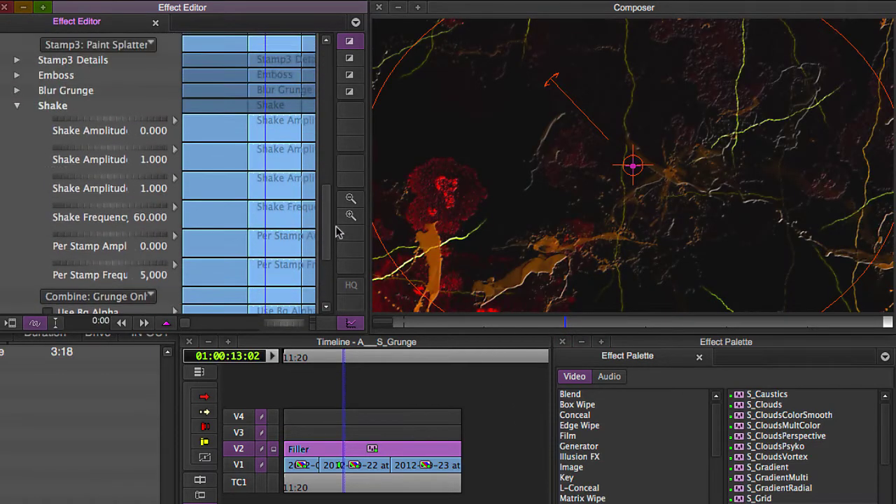
left_click(420, 325)
left_click_drag(420, 325, 549, 322)
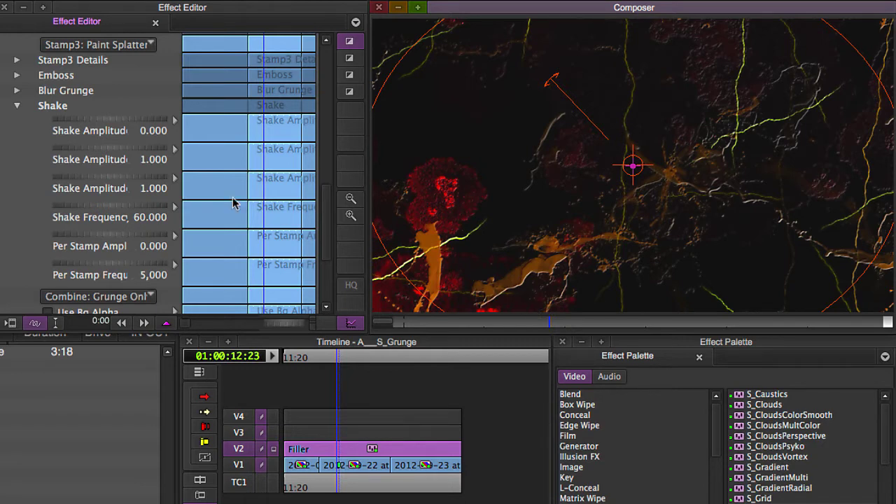
left_click(69, 119)
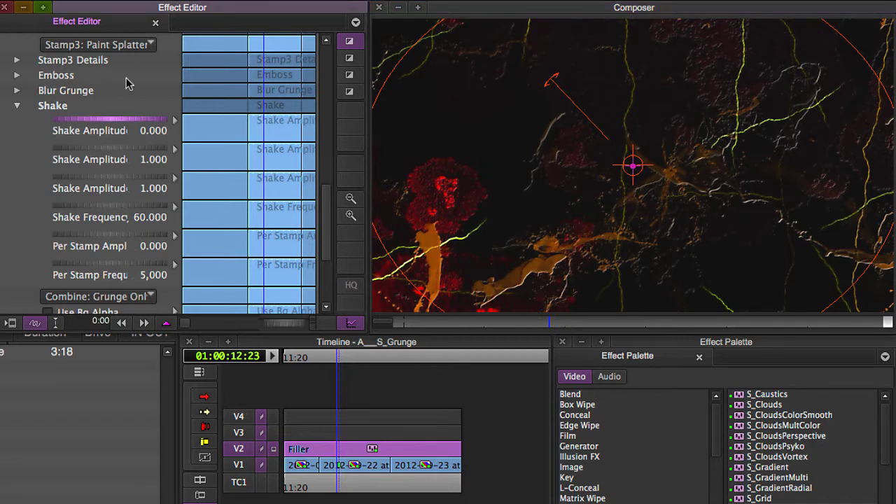
type("10")
key("Return")
Play the shaking grunge over the timeline clips, restarting from near the beginning.
key("space")
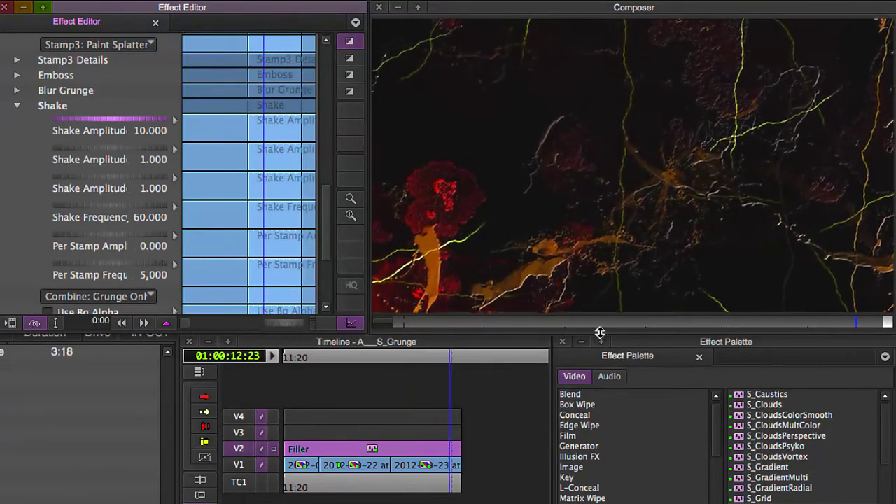
left_click(444, 321)
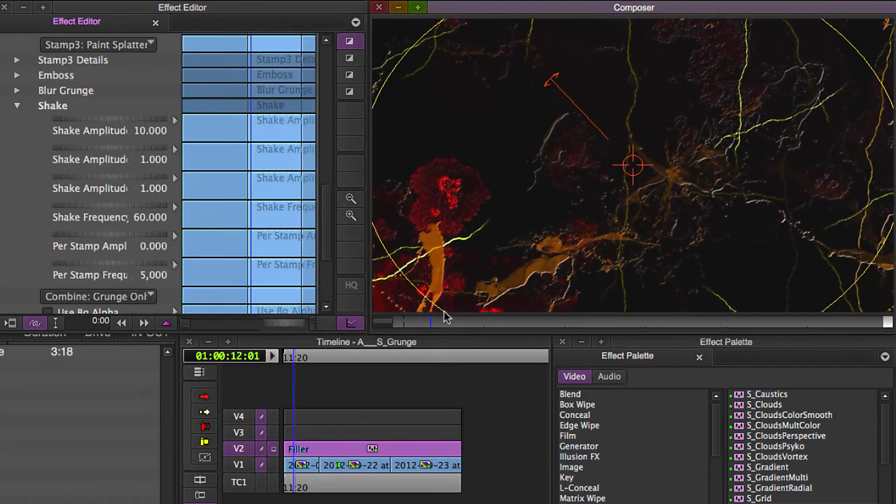
key("space")
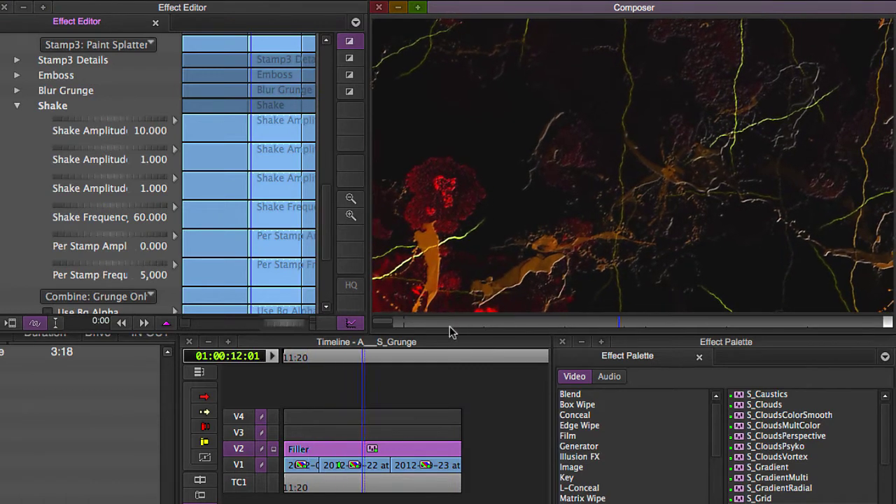
key("space")
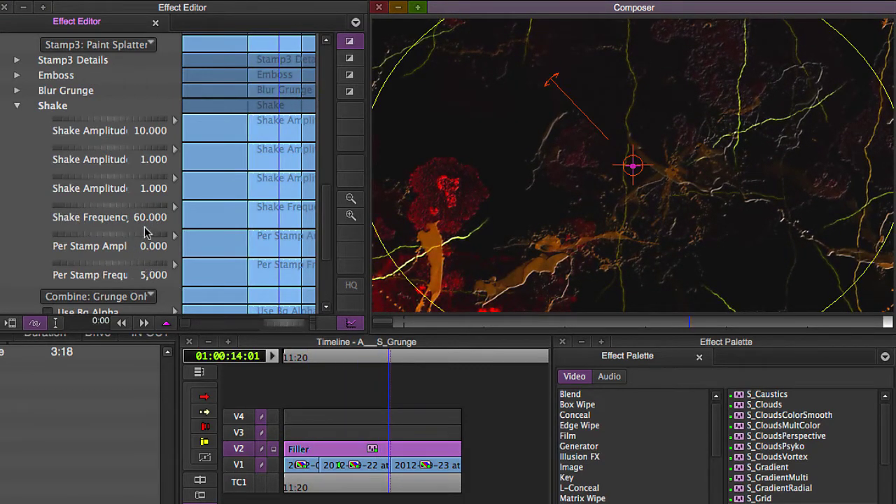
Try a Shake Frequency of 6 and play the effect from the start of the clips.
left_click(113, 206)
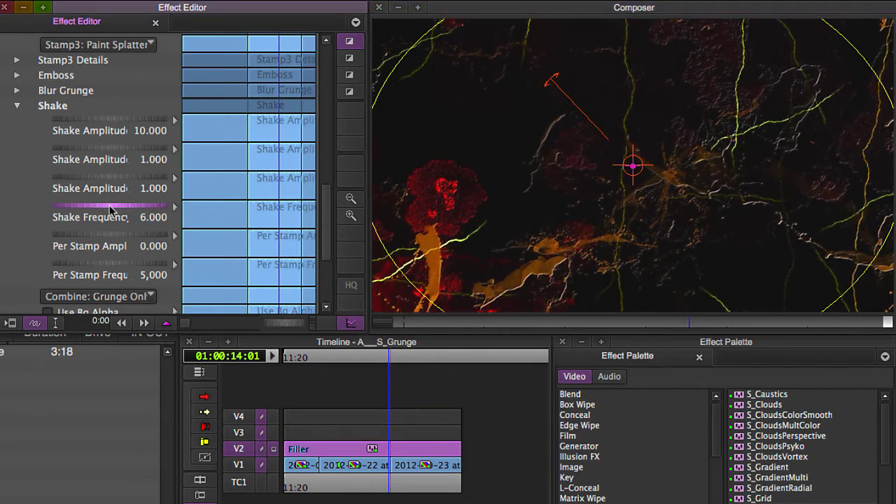
left_click(401, 323)
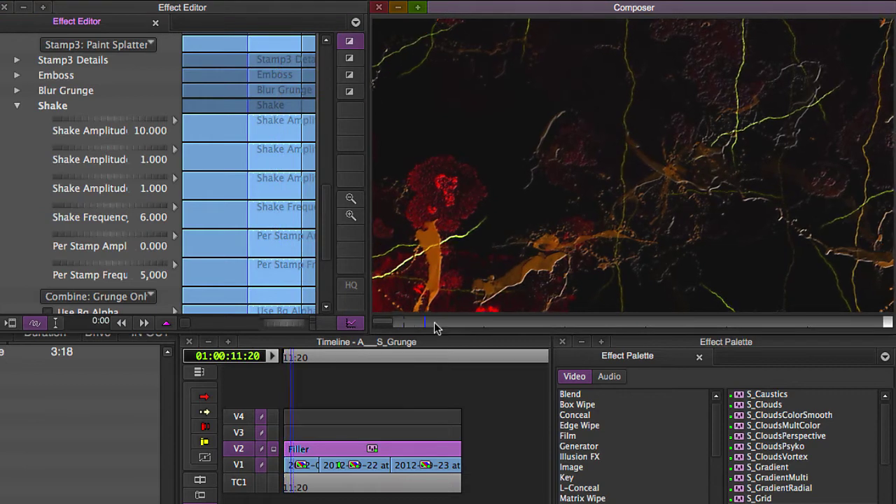
key("space")
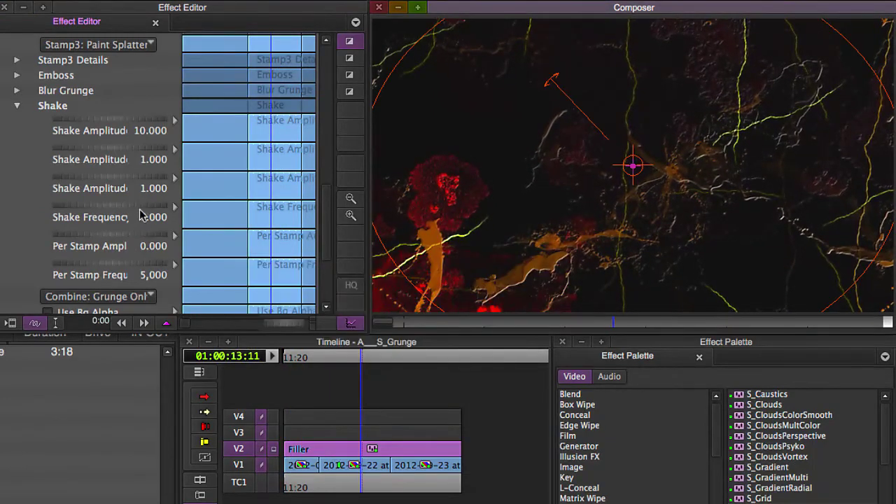
Set the Shake Frequency to 0.5.
left_click(149, 207)
type(".5")
key("Return")
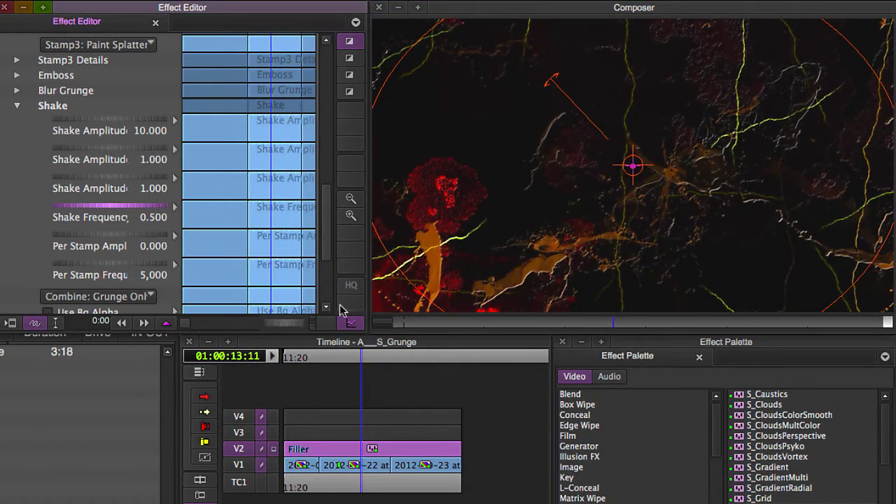
Set the Shake Frequency to 1.823 and play the grunge effect from the start of the clips.
left_click(410, 324)
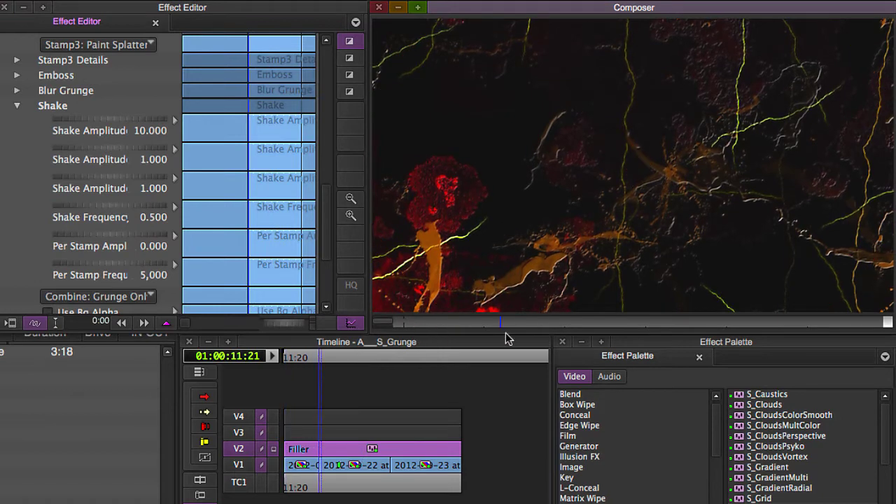
key("space")
left_click_drag(73, 207, 401, 254)
left_click(411, 325)
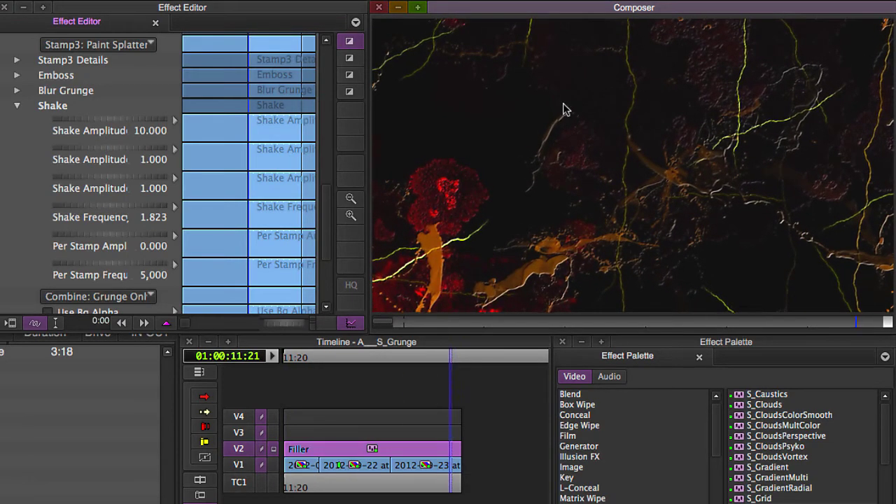
key("space")
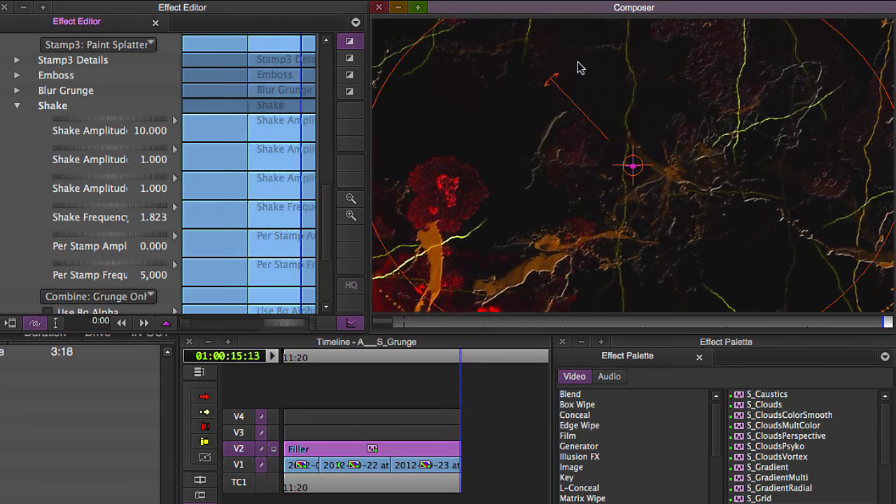
key("space")
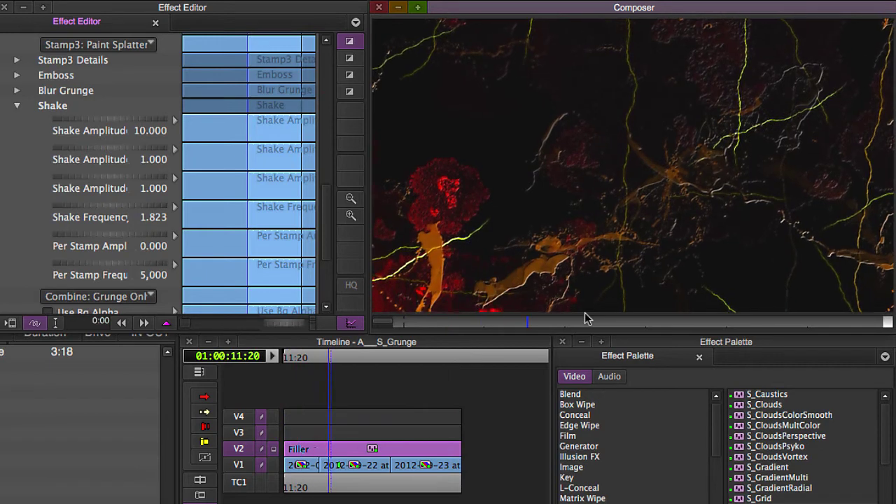
key("space")
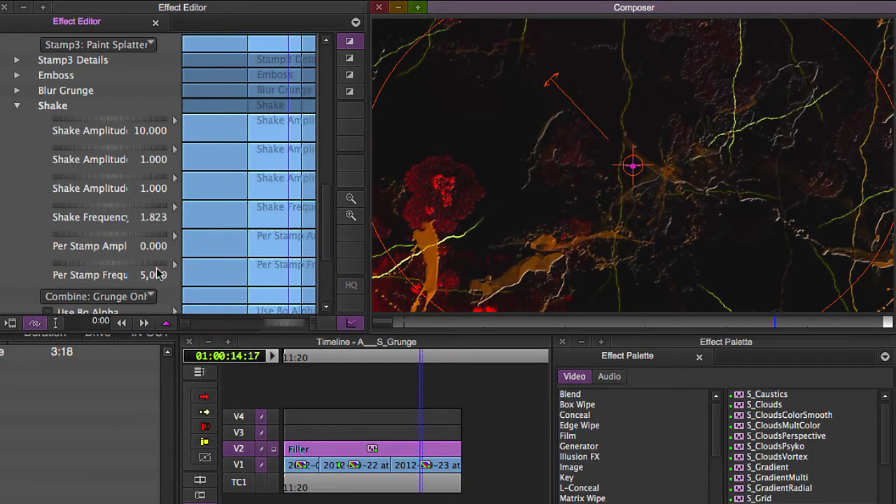
Set the Per Stamp Amplitude to 0.801 and play the effect from the start of the clips.
left_click_drag(64, 237, 69, 234)
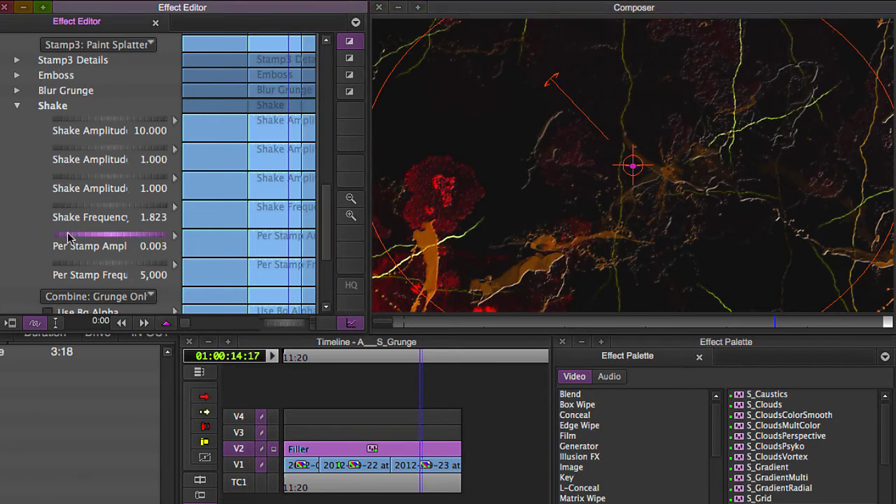
left_click(411, 316)
key("space")
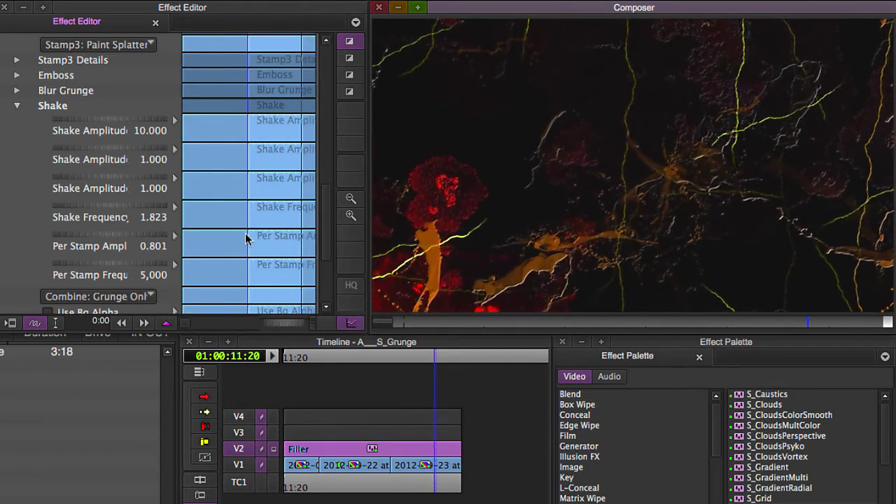
key("space")
left_click(420, 322)
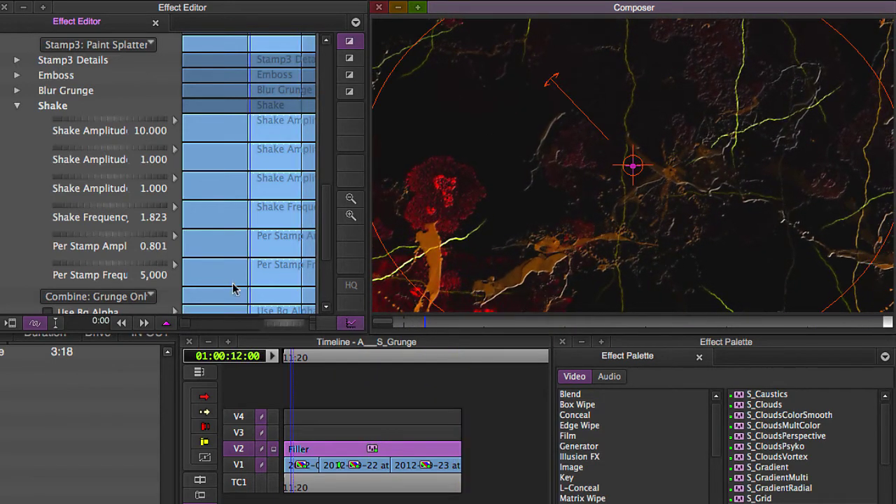
Try a Per Stamp Frequency of 1.5 and play the effect from the start.
left_click(128, 279)
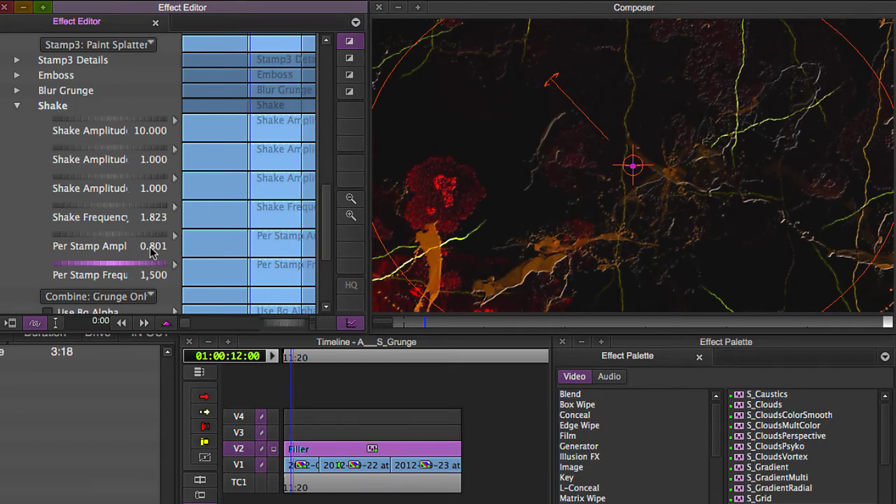
left_click(408, 324)
key("space")
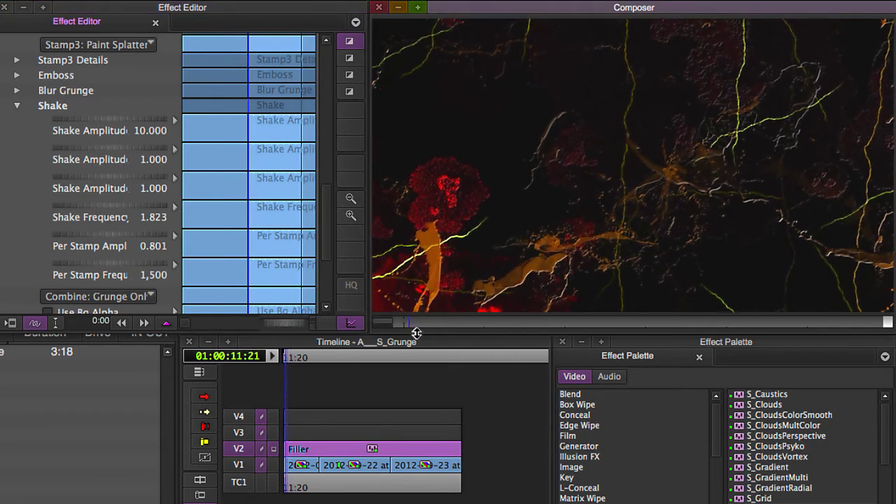
key("space")
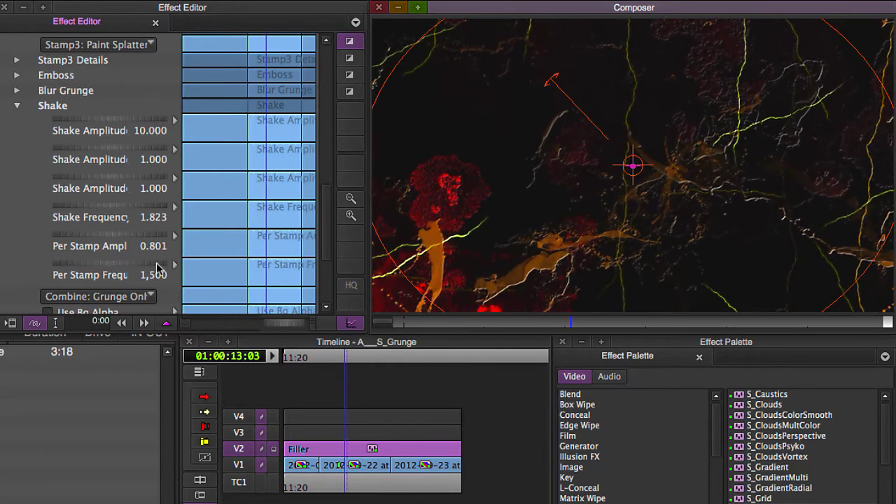
Try a Per Stamp Frequency of 0.468 and play the clips again from the start.
left_click_drag(157, 269, 62, 323)
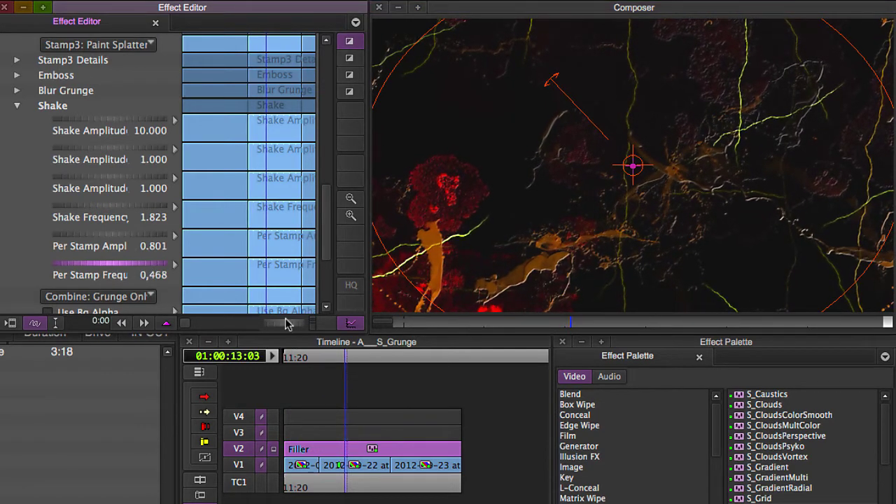
left_click(405, 326)
key("space")
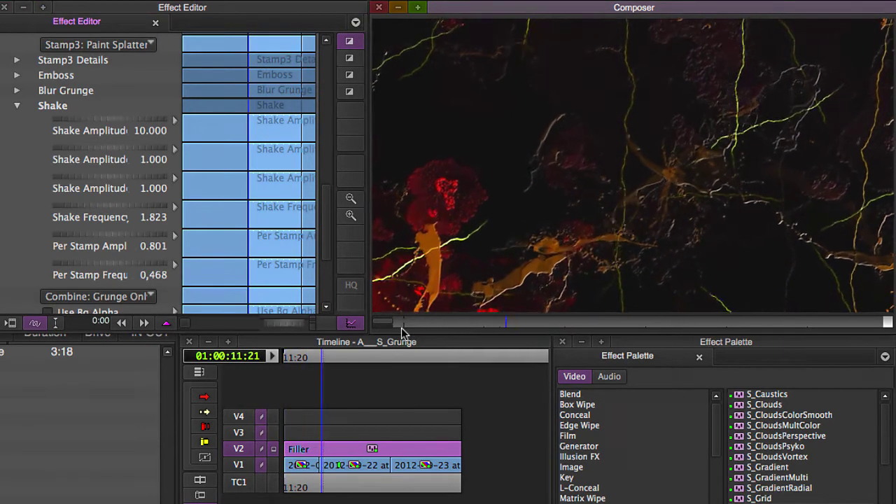
key("space")
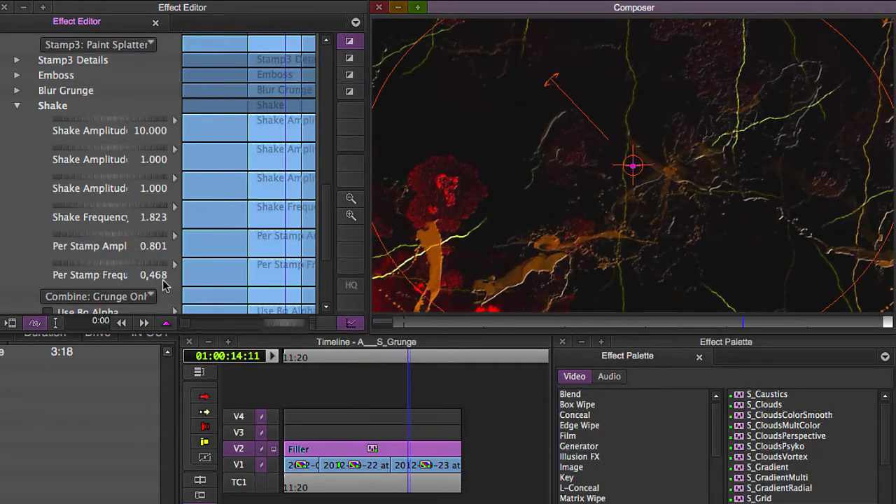
Set the Per Stamp Frequency to 0.204 and play the effect through to the end of the clips.
left_click_drag(150, 264, 84, 264)
left_click(400, 322)
key("space")
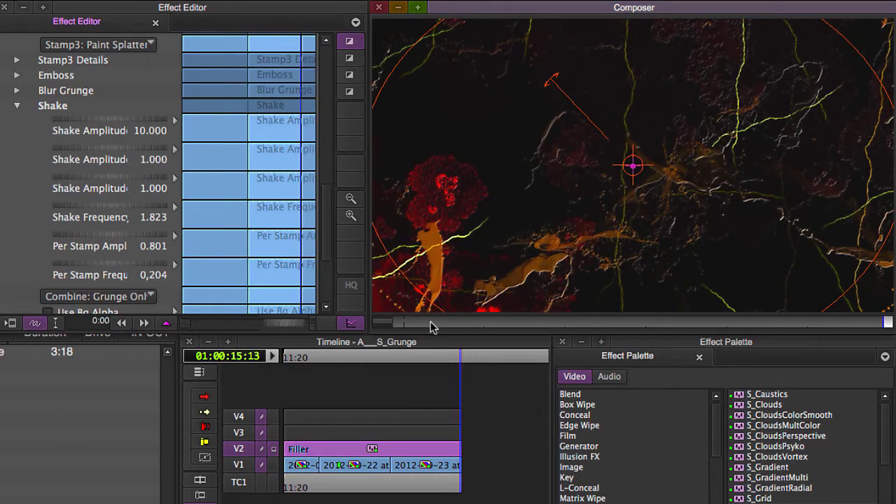
Try the Screen combine mode and play the grunge composited over the clips.
left_click(432, 323)
left_click(119, 303)
left_click(122, 383)
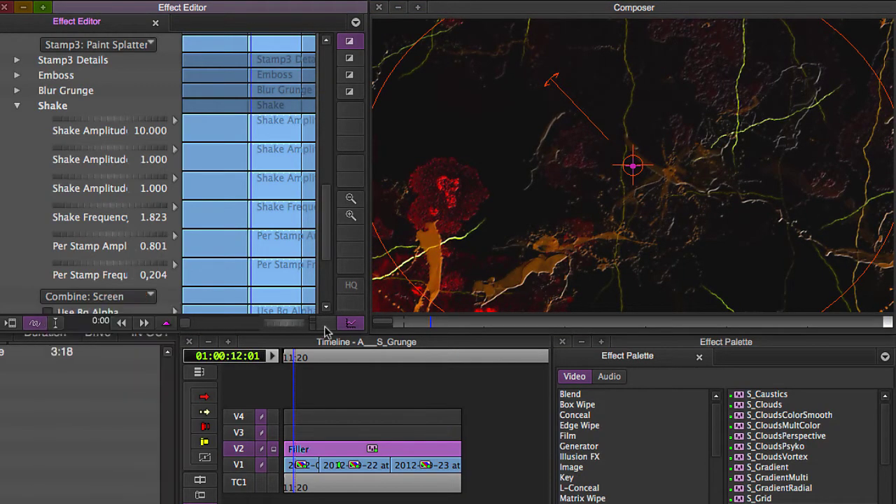
left_click(430, 322)
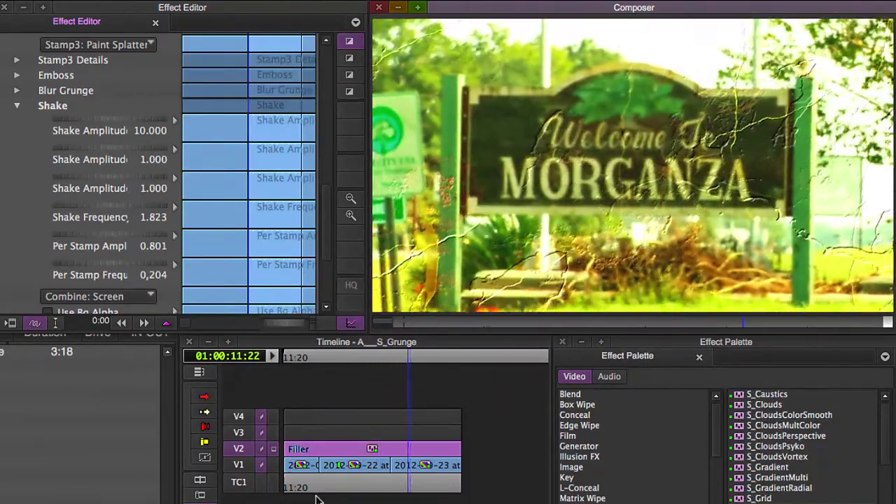
left_click(411, 321)
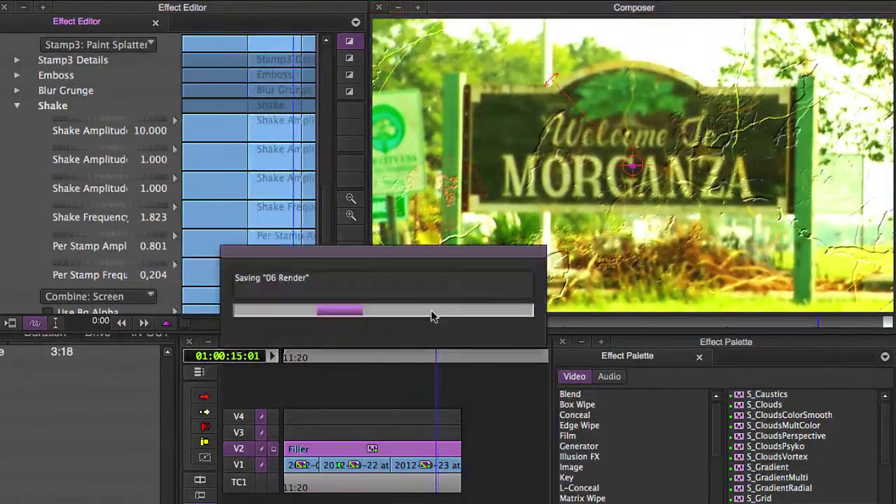
Collapse the Shake settings and set the combine mode back to Grunge Only.
left_click(16, 106)
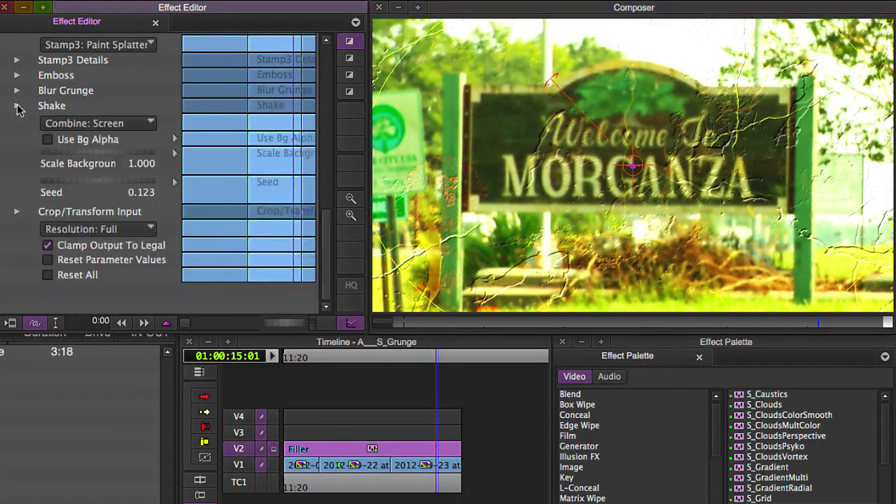
left_click_drag(329, 264, 319, 331)
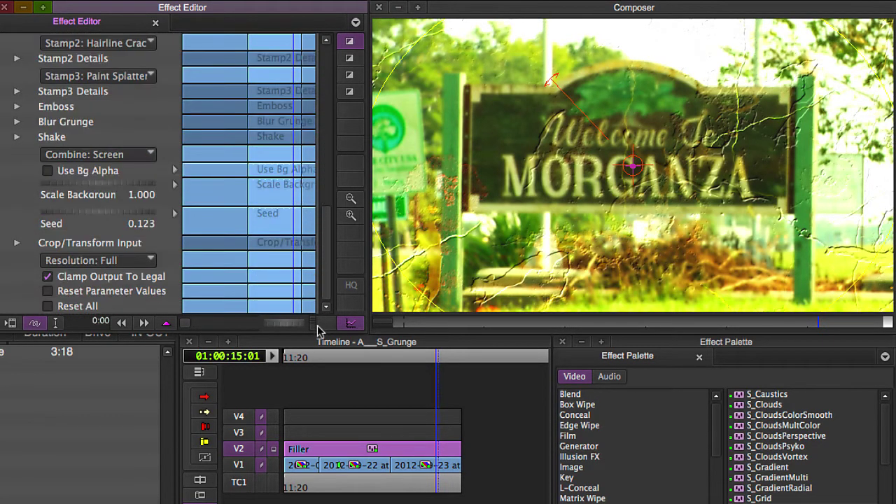
left_click(88, 155)
left_click(133, 172)
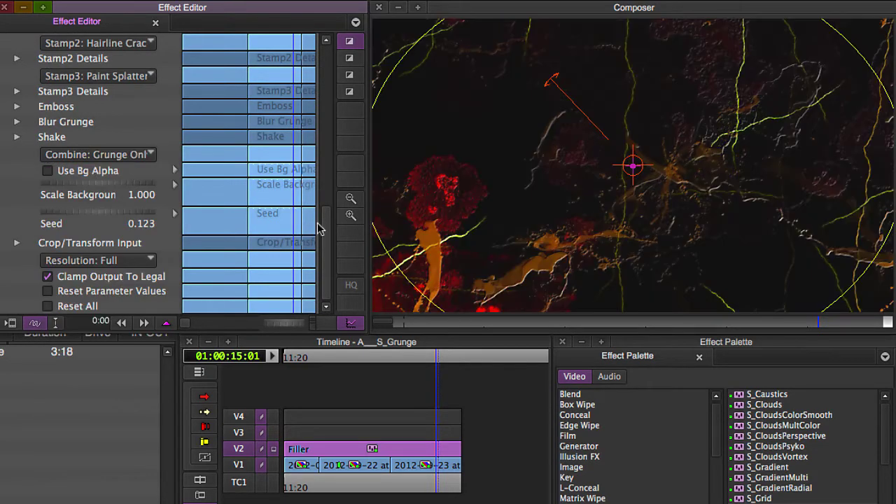
Try a Blink Amount of 0.996 and play the blinking stamps twice from near the start of the clips.
left_click_drag(322, 230, 334, 127)
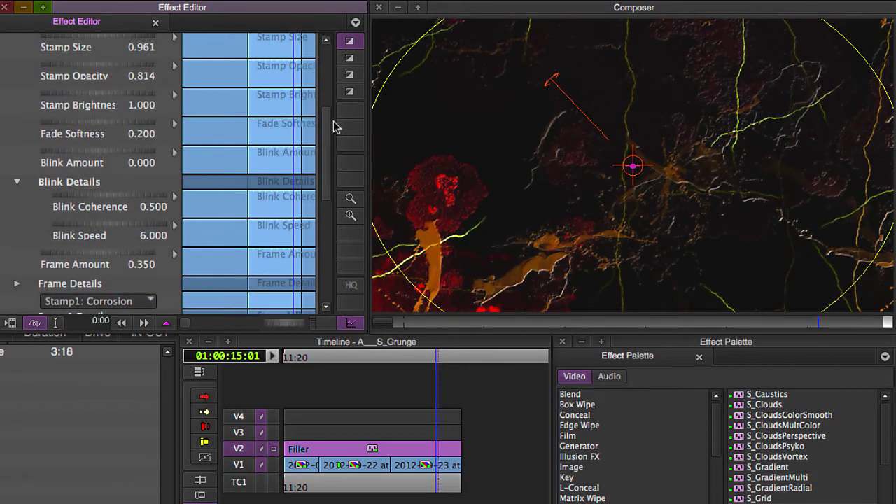
left_click_drag(151, 152, 602, 147)
left_click(403, 323)
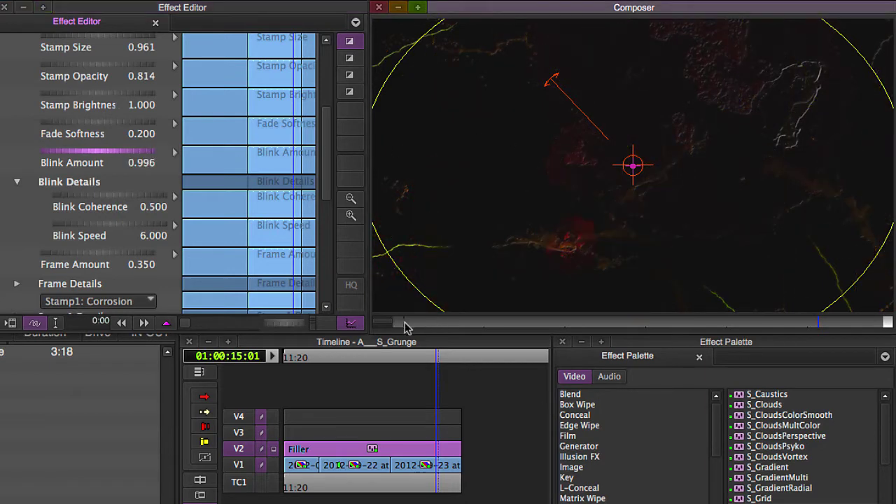
key("space")
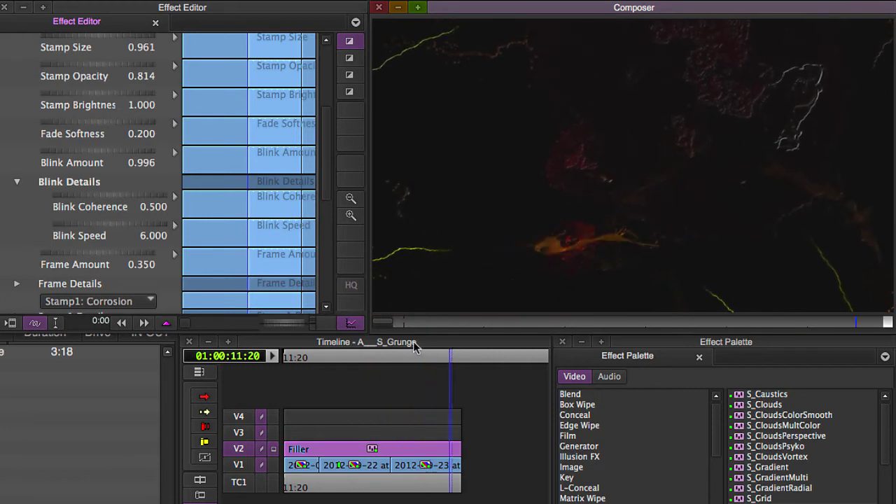
key("space")
left_click(421, 323)
key("space")
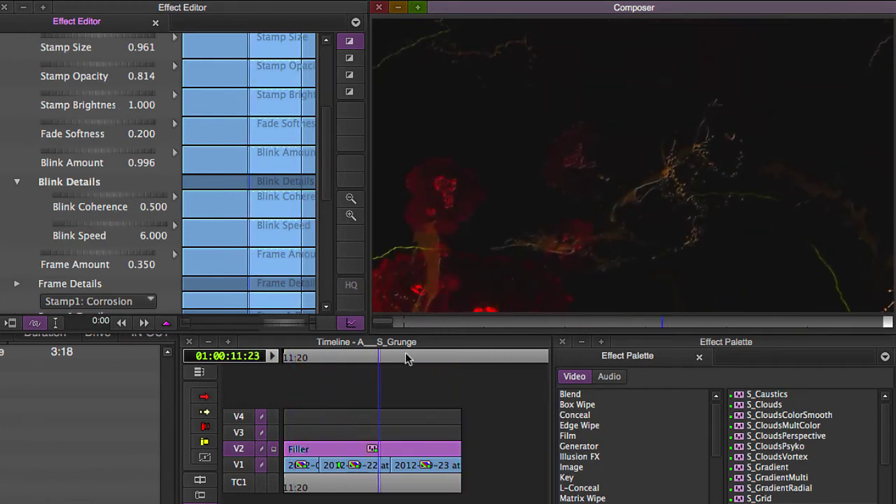
key("space")
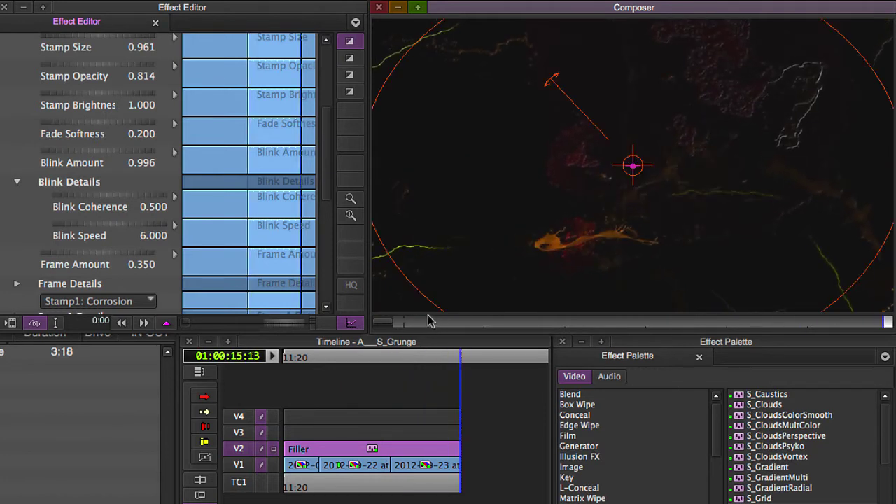
Set the Blink Speed to 3 and the Blink Coherence to 0.396.
left_click(426, 322)
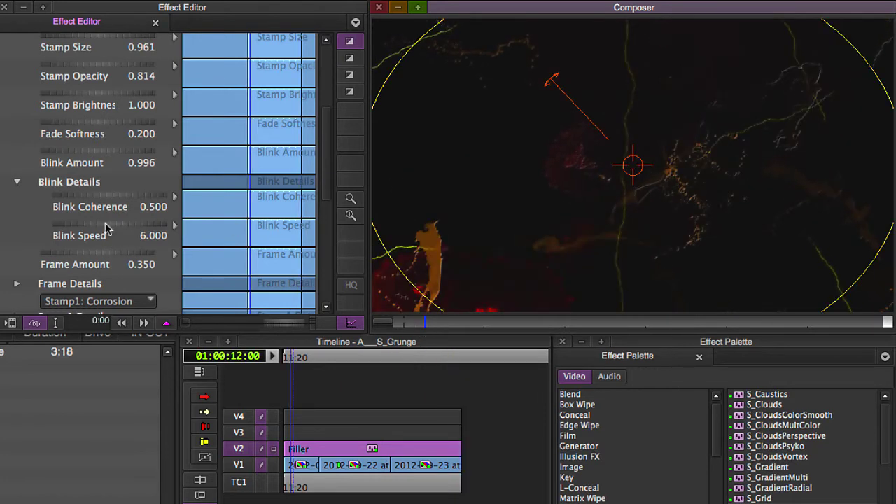
left_click_drag(156, 227, 161, 221)
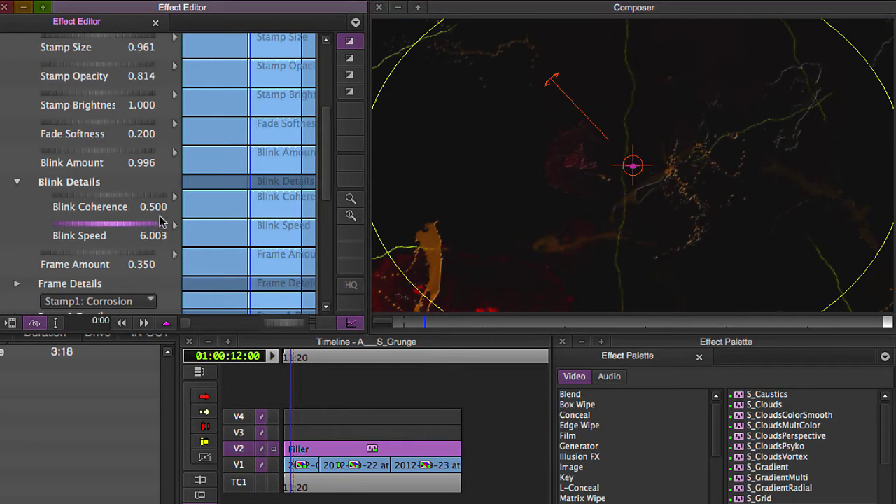
type("3")
key("Return")
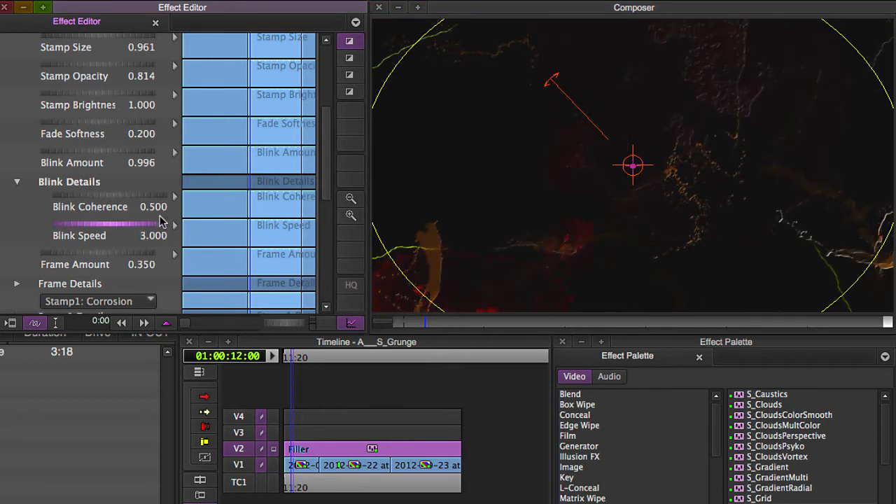
left_click_drag(99, 199, 6, 208)
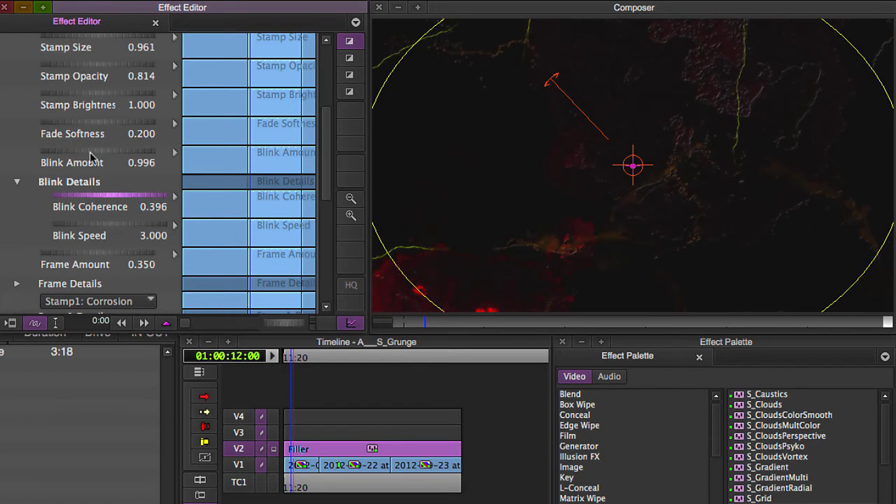
Try Blink Amount values of 0.81, 1 and 0.4, playing the clips to compare the blinking.
left_click(125, 151)
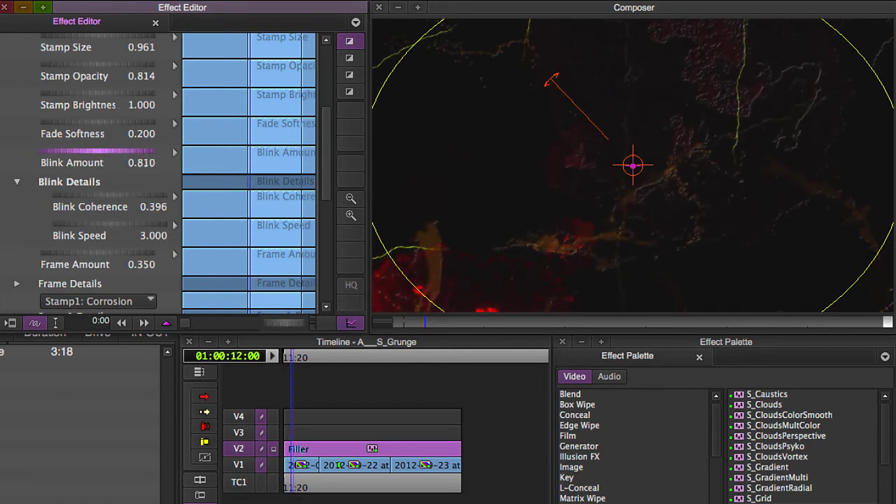
left_click_drag(0, 210, 205, 245)
left_click(415, 322)
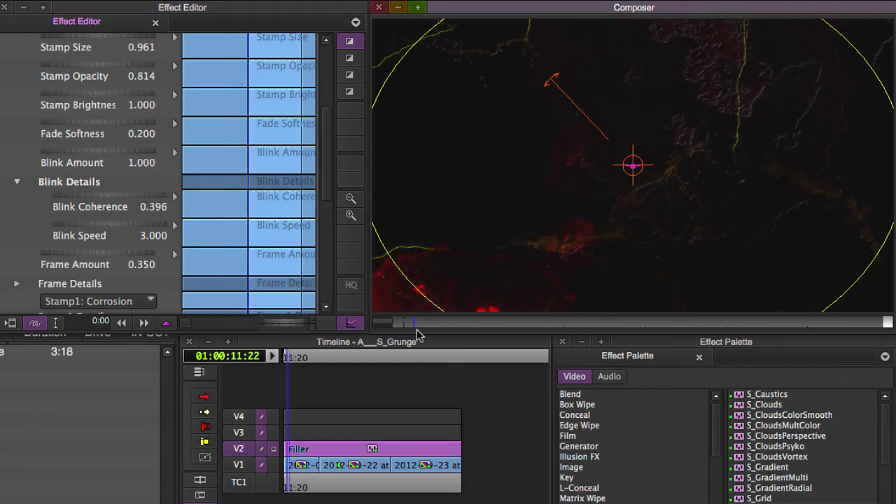
left_click(79, 151)
key("space")
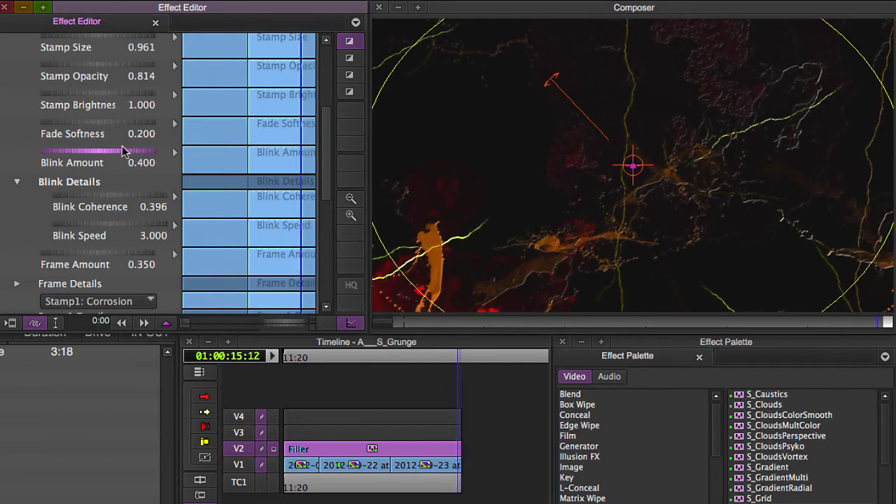
Set the Blink Amount to 0.717 and play the blinking grunge from near the start of the clips.
left_click_drag(140, 156, 546, 149)
left_click(417, 327)
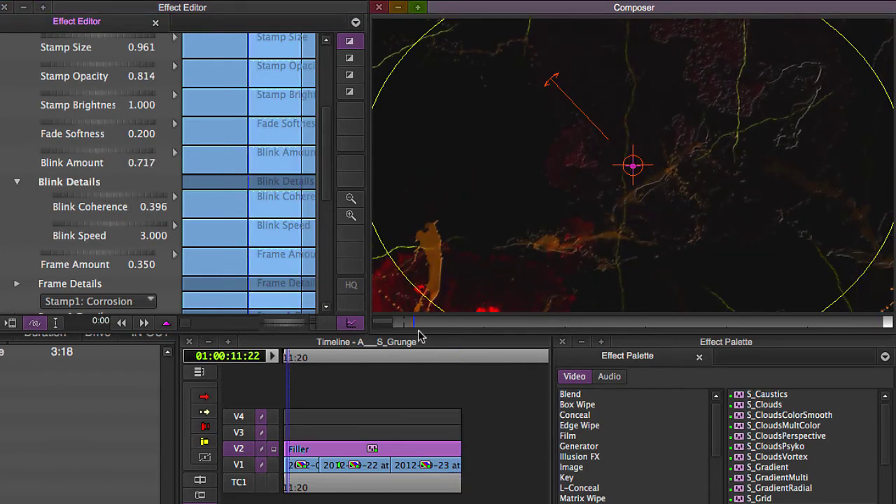
key("space")
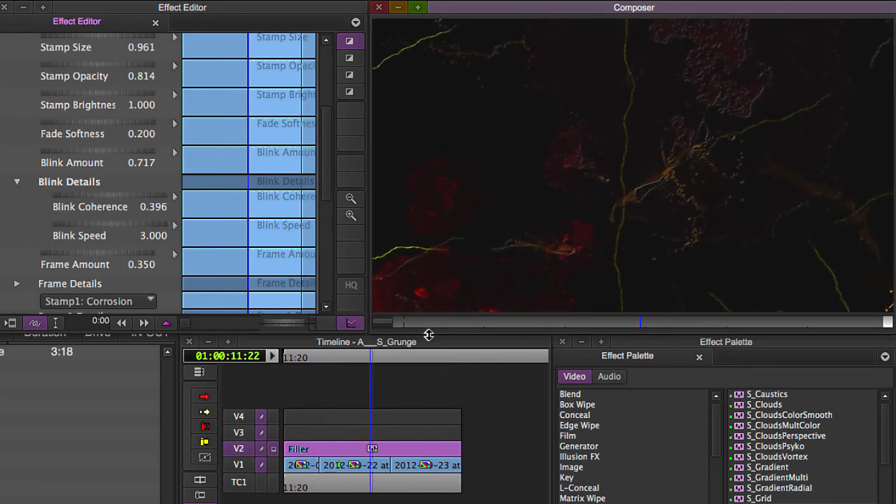
Try the Add and Mult combine modes on the grunge, playing the clips with Mult to judge the blend.
left_click_drag(320, 176, 320, 267)
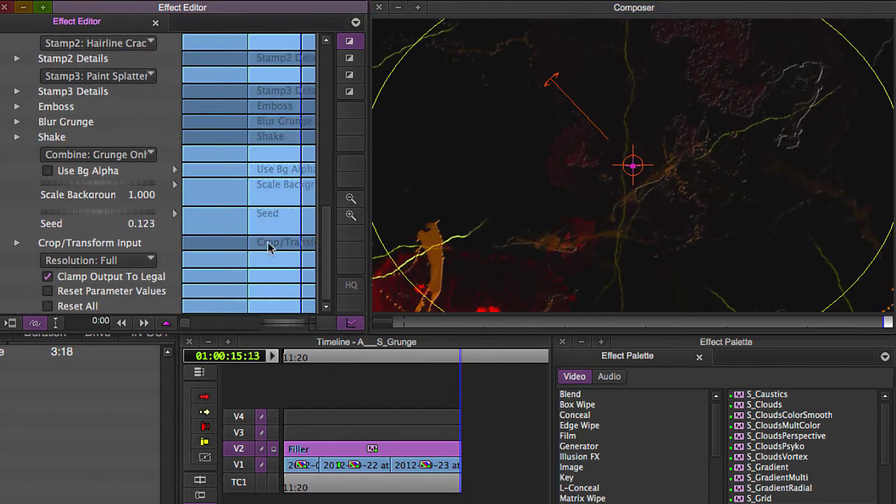
left_click(78, 159)
left_click(105, 229)
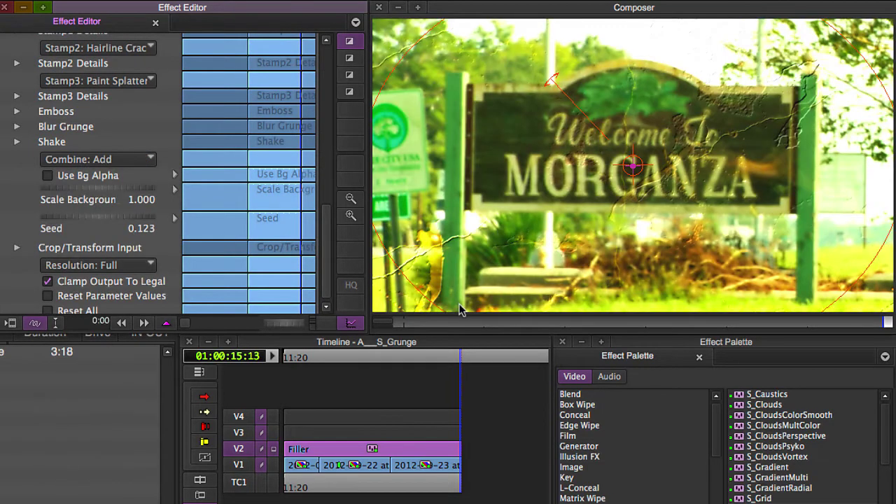
left_click(63, 159)
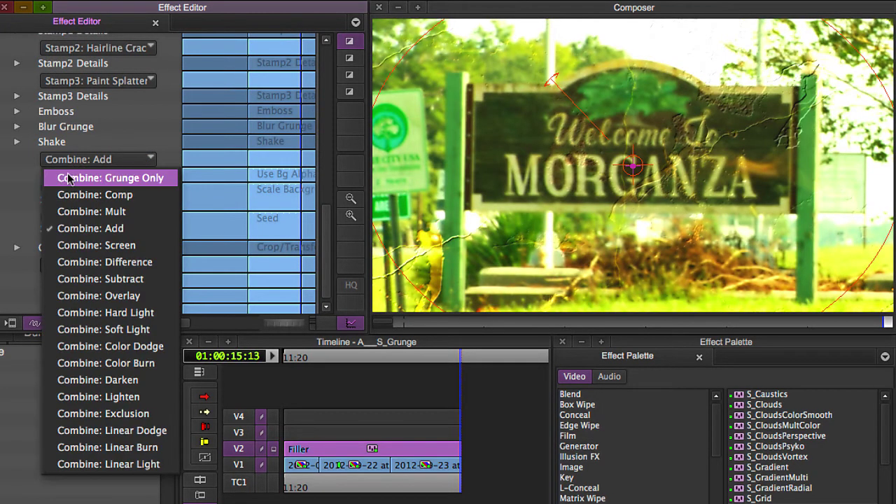
left_click(53, 208)
key("ctrl+space")
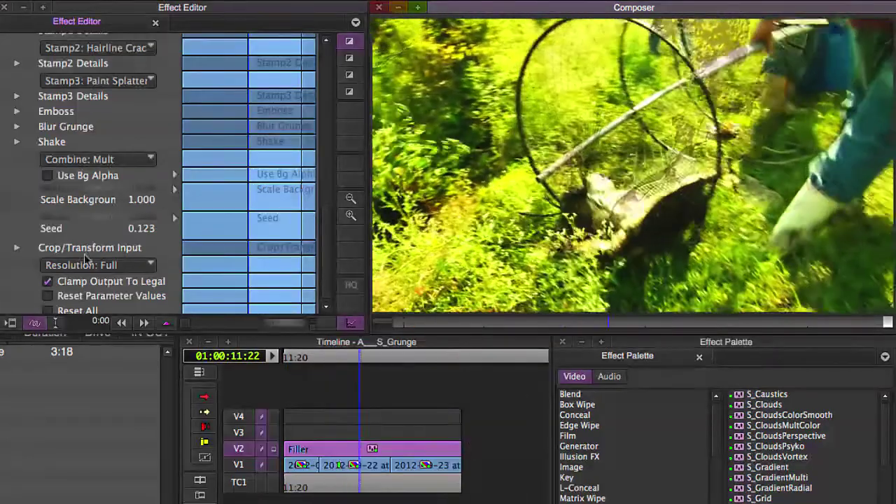
key("space")
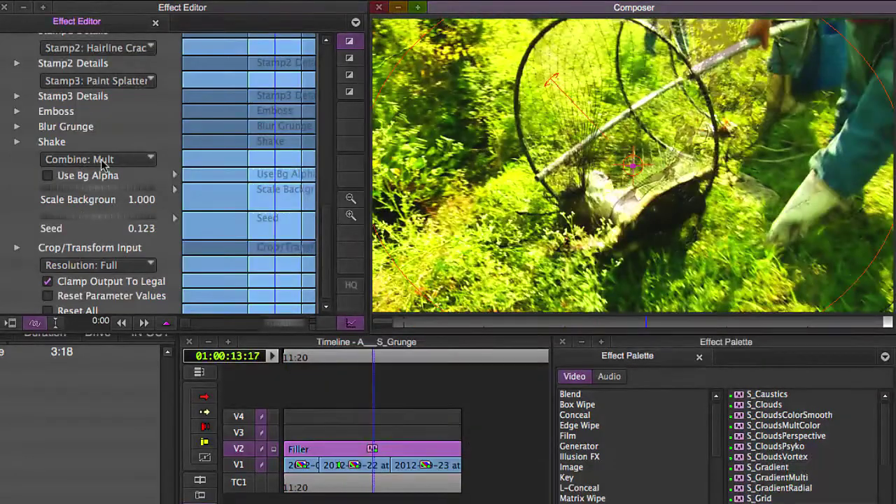
Set the Combine mode to Screen and play the blended grunge over the clips.
left_click(91, 160)
left_click(68, 250)
left_click(410, 316)
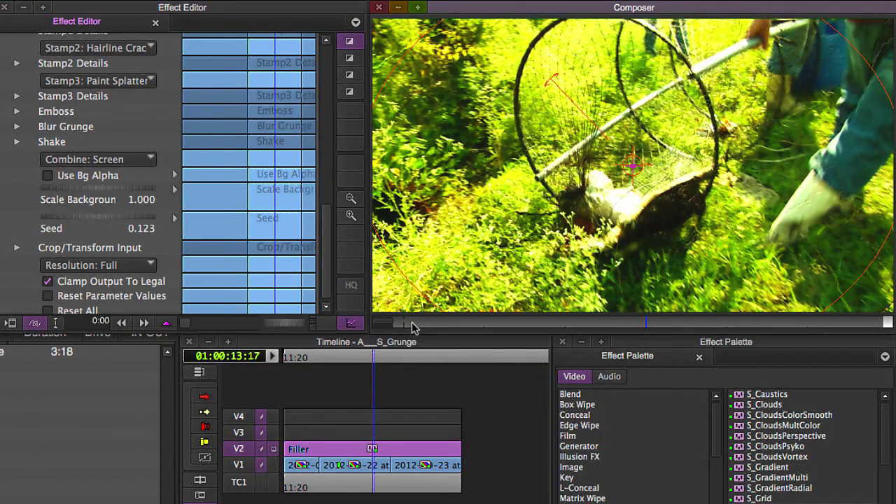
key("ctrl+space")
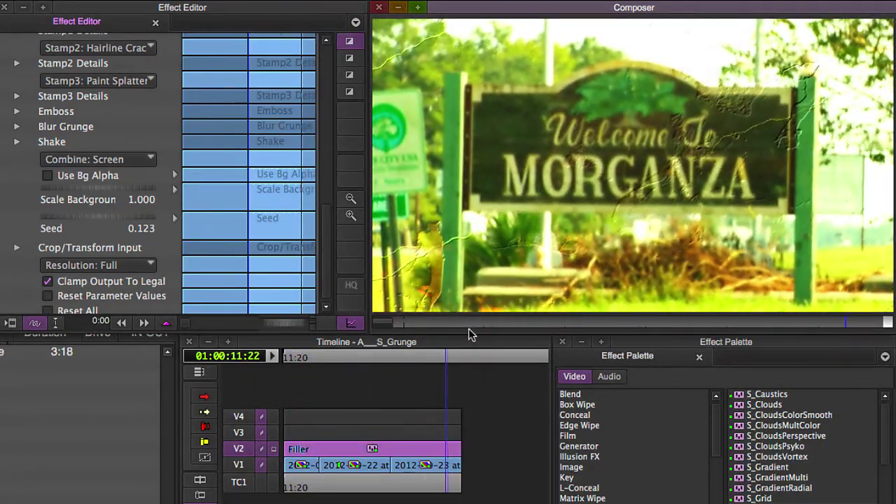
key("ctrl+space")
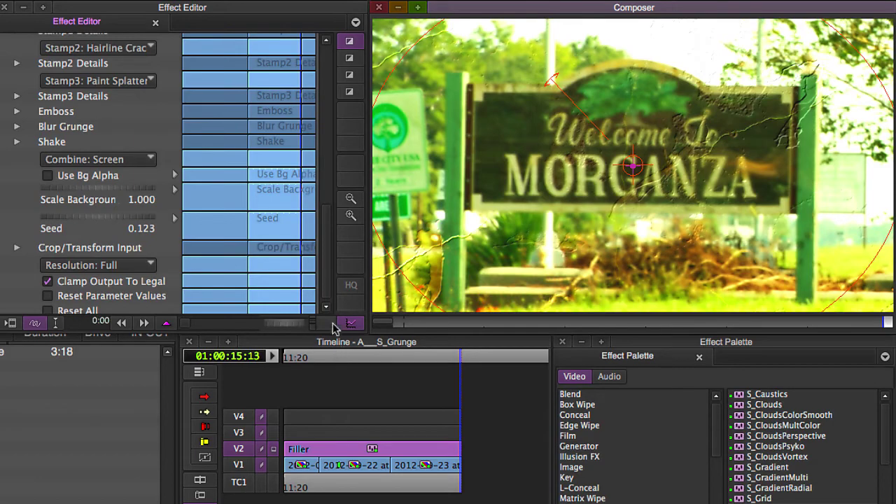
Store the customized S_Grunge effect in the 06 Render bin and save its settings as a preset named Swamp Rock.
left_click_drag(324, 280, 319, 76)
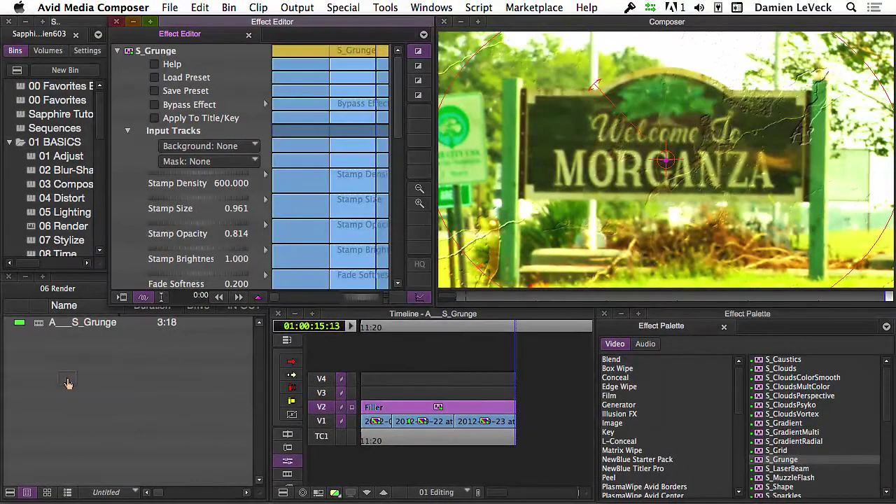
left_click_drag(68, 383, 77, 383)
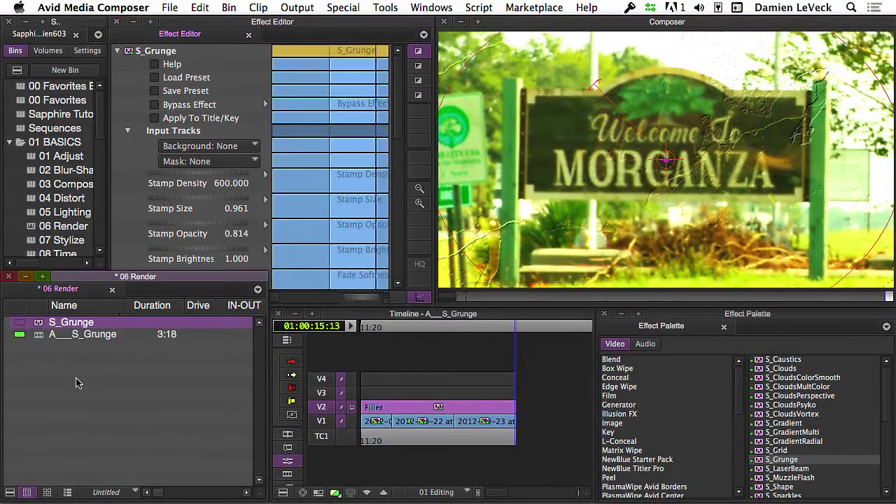
left_click(155, 92)
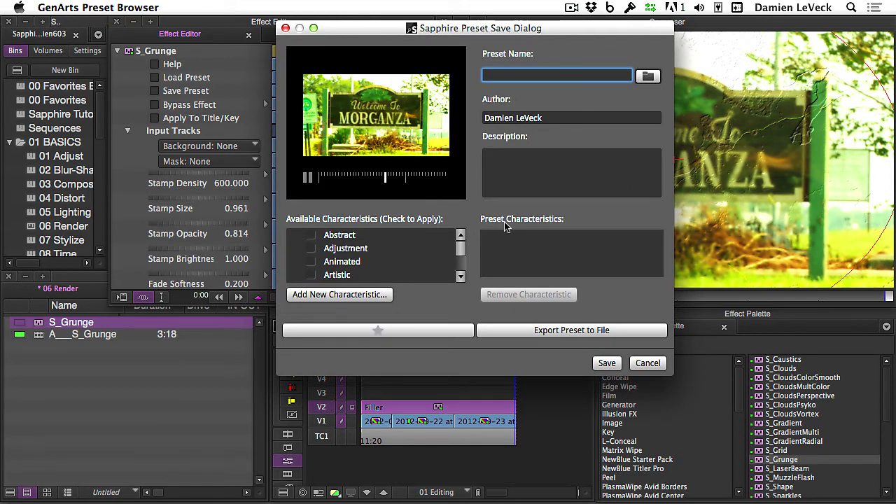
type("wamp")
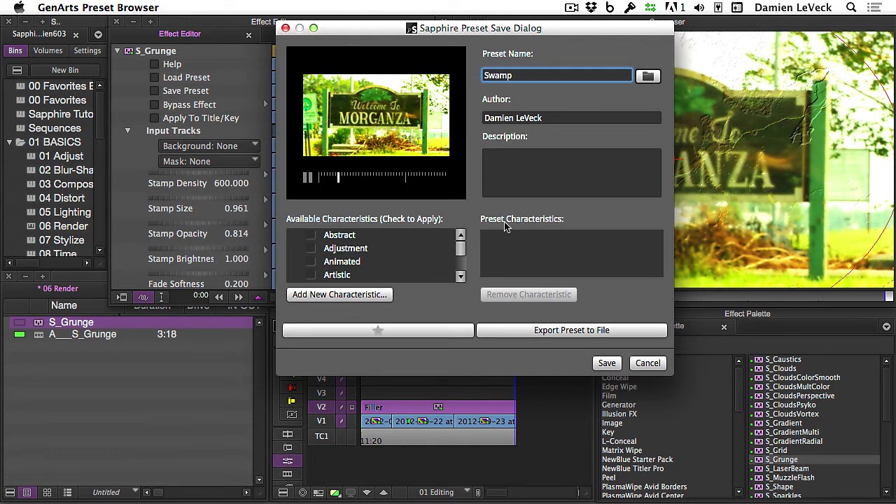
type(" Rock")
left_click(603, 363)
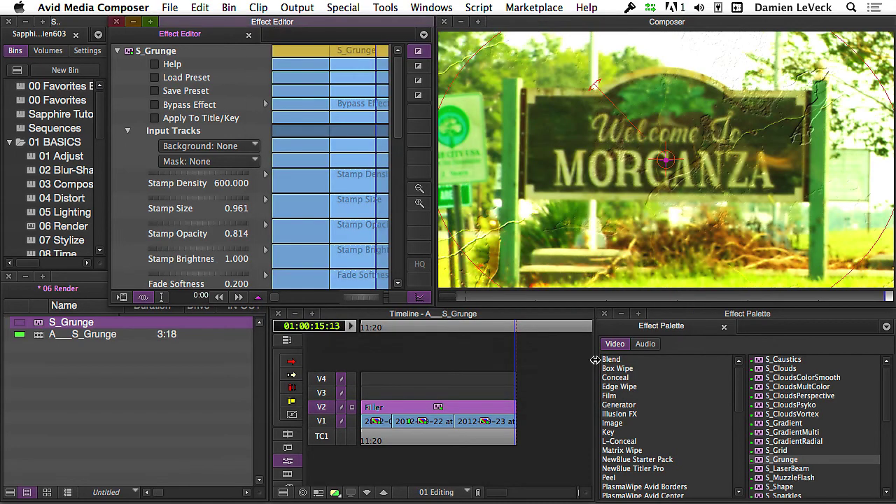